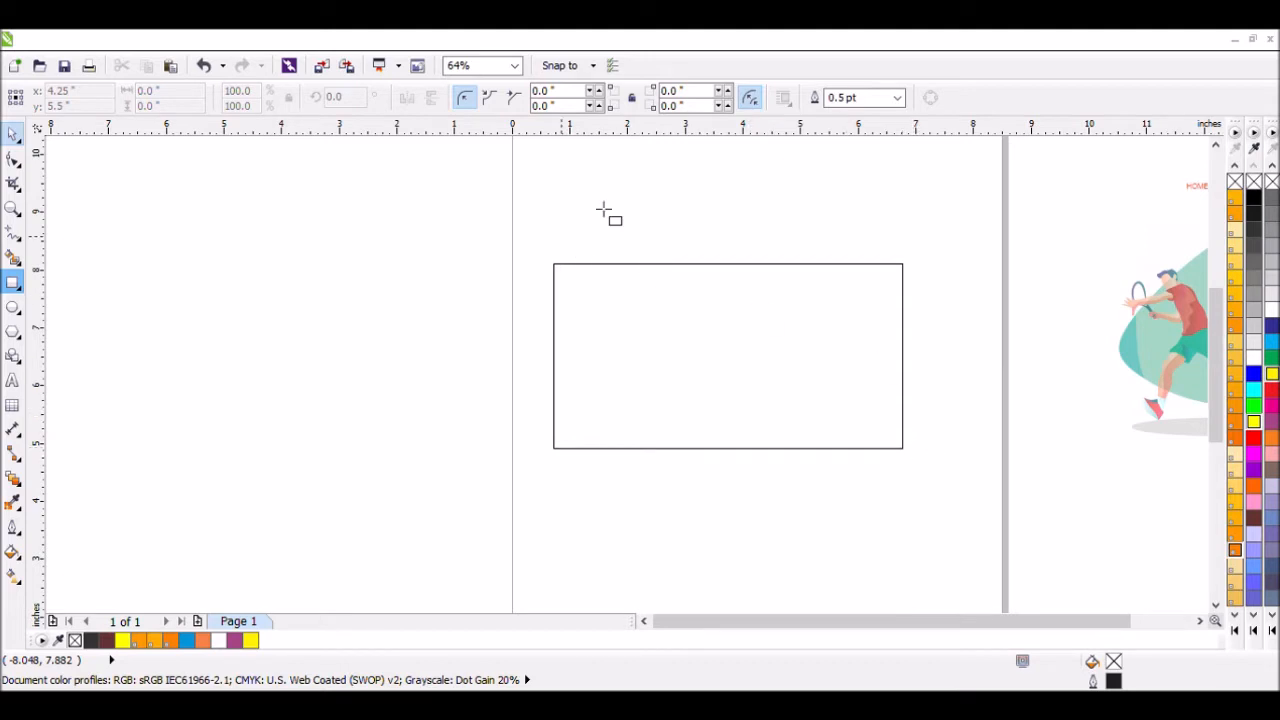
- Set the drawn rectangle's width to 4 inches and its height to 3 inches
{"action": "key", "text": "space"}
{"action": "left_click", "coordinate": [200, 91]}
{"action": "double_click", "coordinate": [140, 91]}
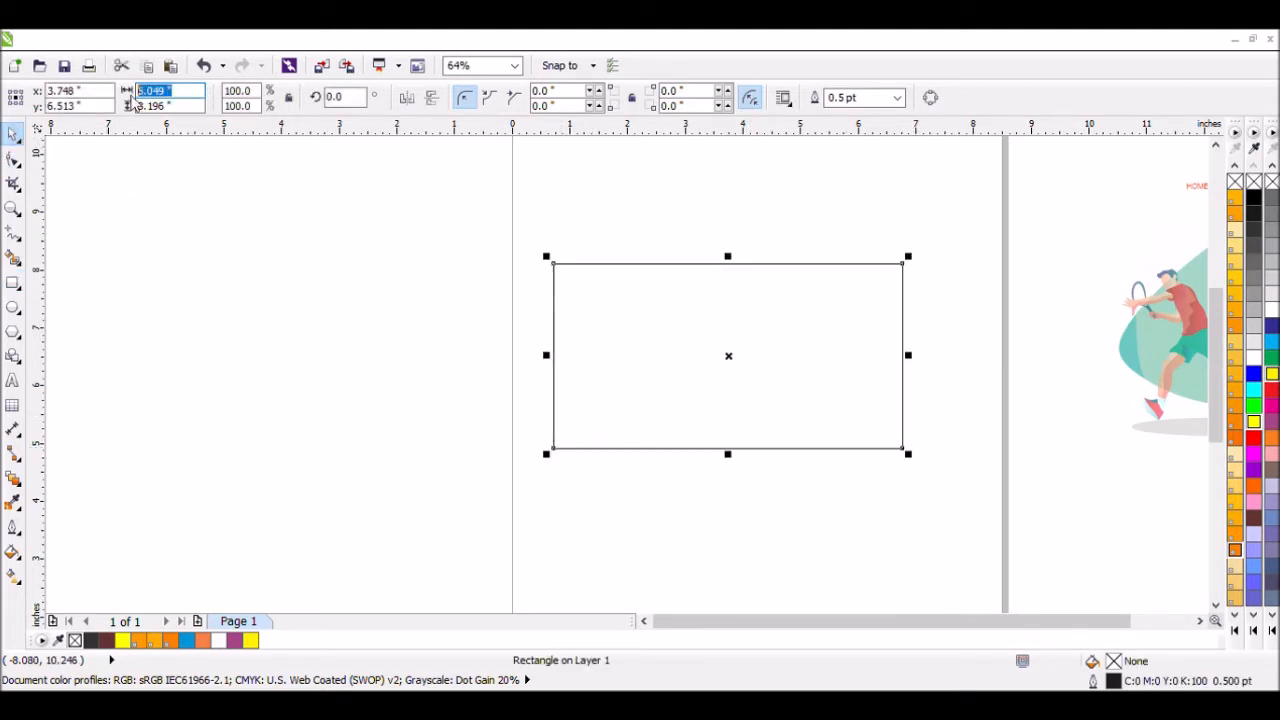
{"action": "type", "text": "4"}
{"action": "key", "text": "Tab"}
{"action": "type", "text": "3"}
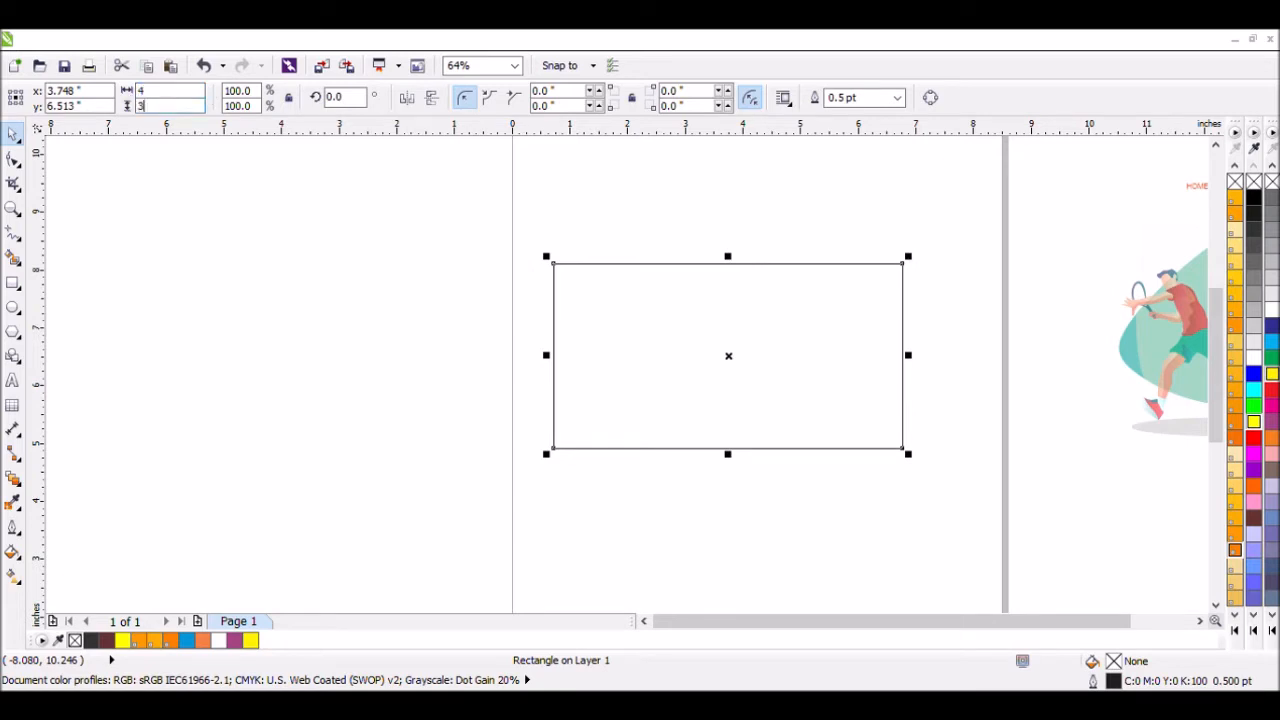
{"action": "key", "text": "Return"}
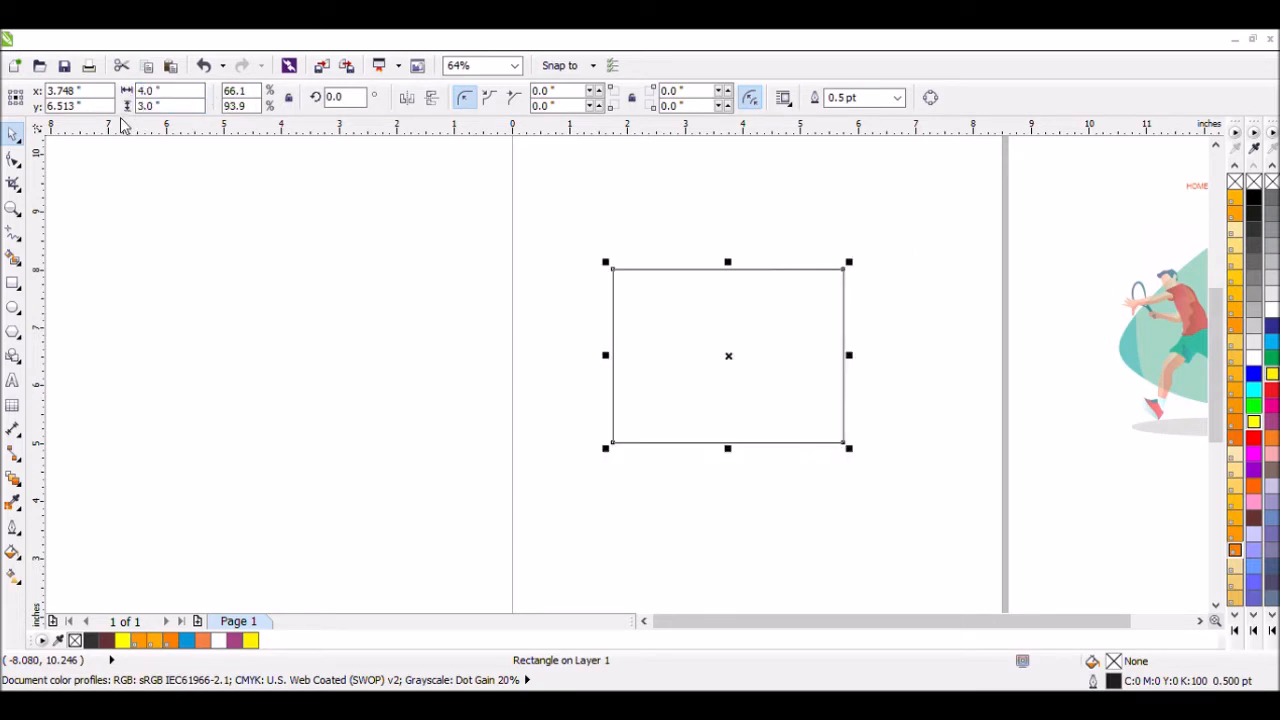
- Reduce the rectangle's height to 2.5 inches
{"action": "double_click", "coordinate": [141, 105]}
{"action": "type", "text": "2"}
{"action": "key", "text": "Return"}
{"action": "double_click", "coordinate": [148, 106]}
{"action": "type", "text": "2"}
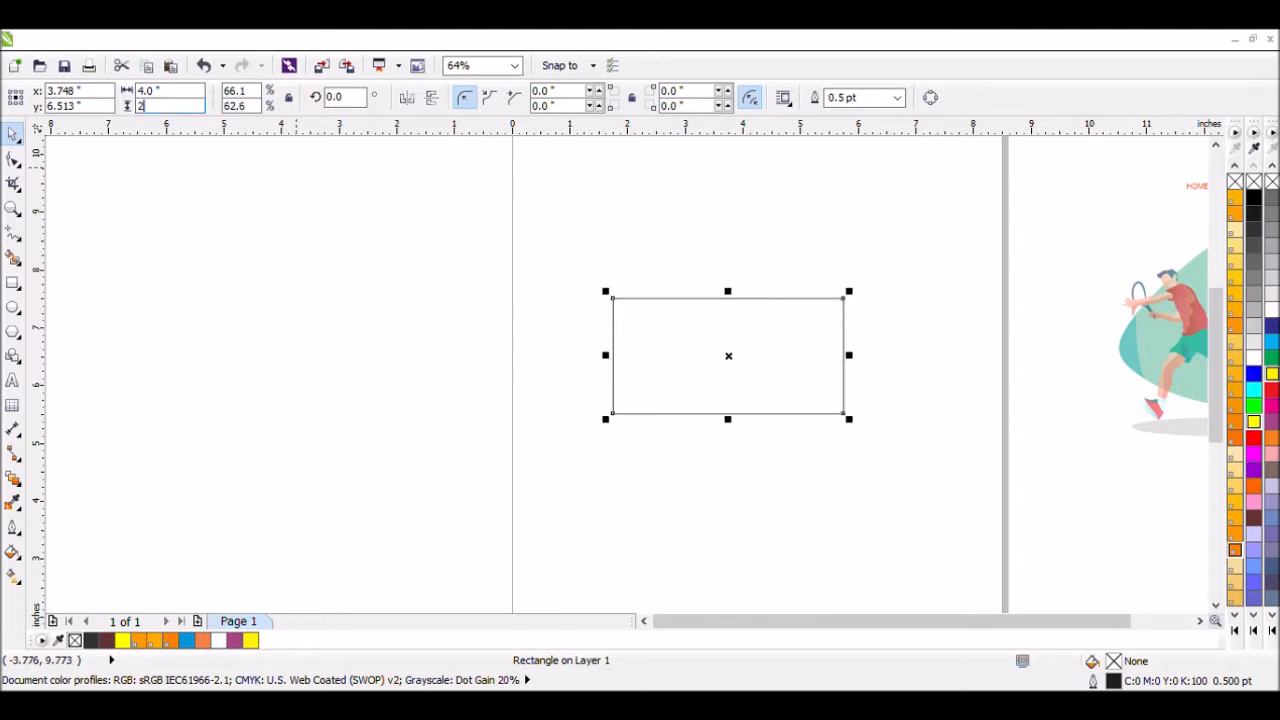
{"action": "type", "text": ".5"}
{"action": "key", "text": "Return"}
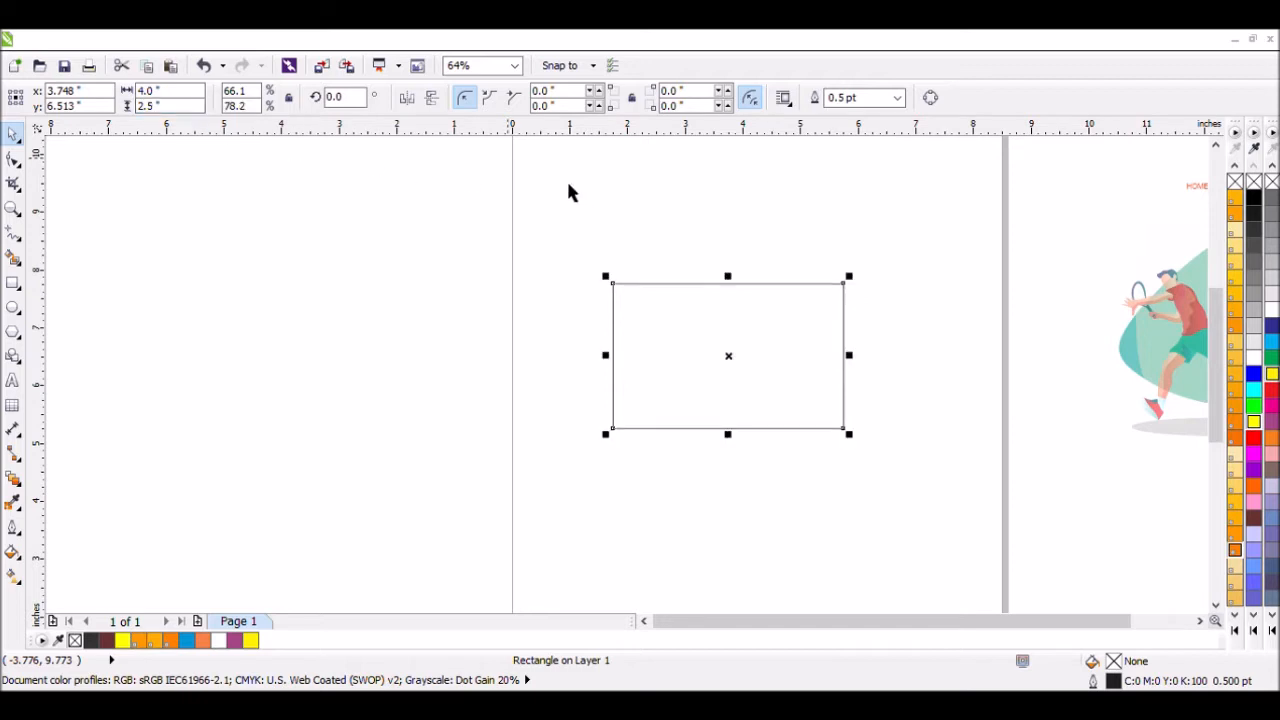
{"action": "left_click", "coordinate": [843, 371]}
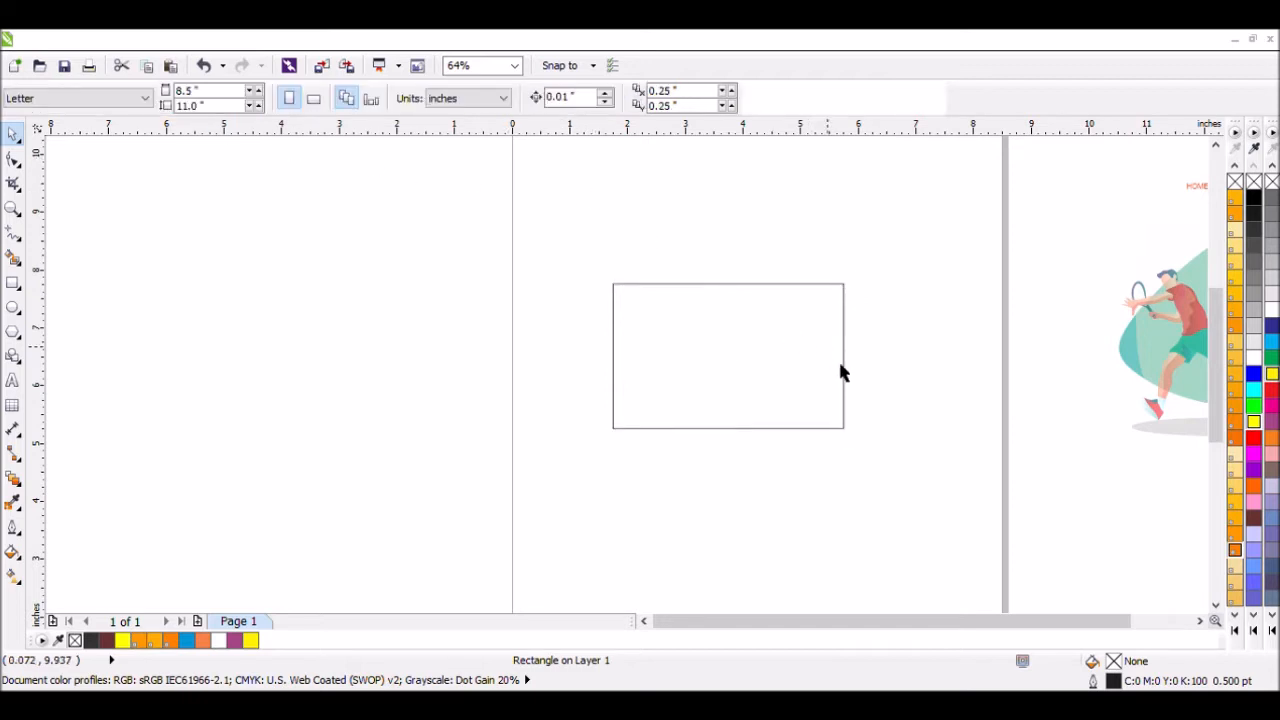
{"action": "left_click", "coordinate": [765, 370]}
{"action": "scroll", "coordinate": [768, 360], "scroll_direction": "up", "scroll_amount": 2}
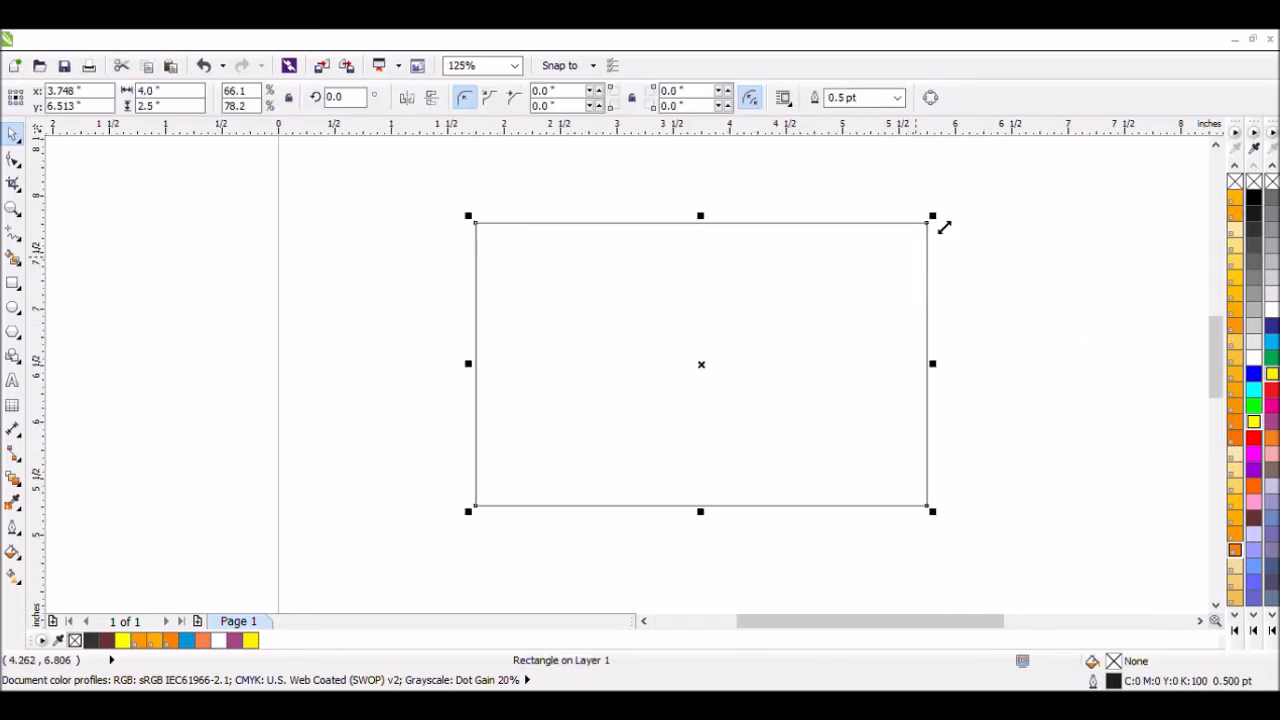
{"action": "left_click_drag", "start_coordinate": [948, 381], "coordinate": [674, 400]}
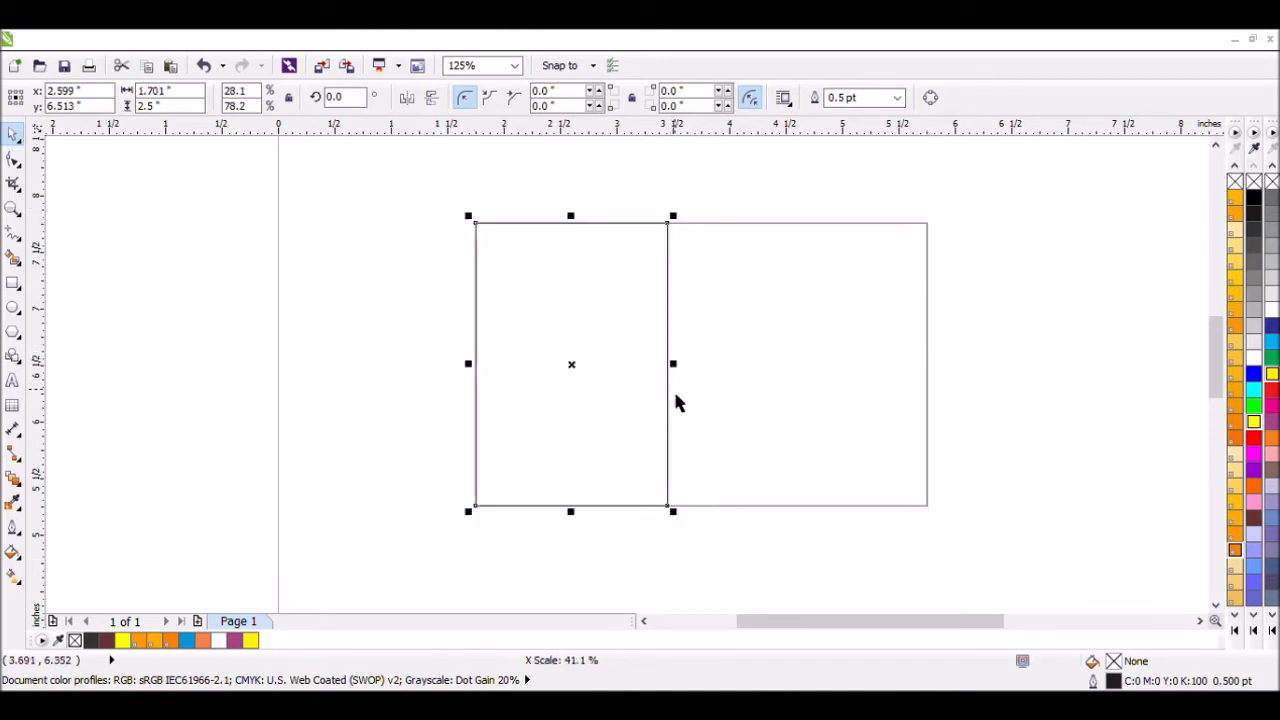
{"action": "left_click", "coordinate": [635, 174]}
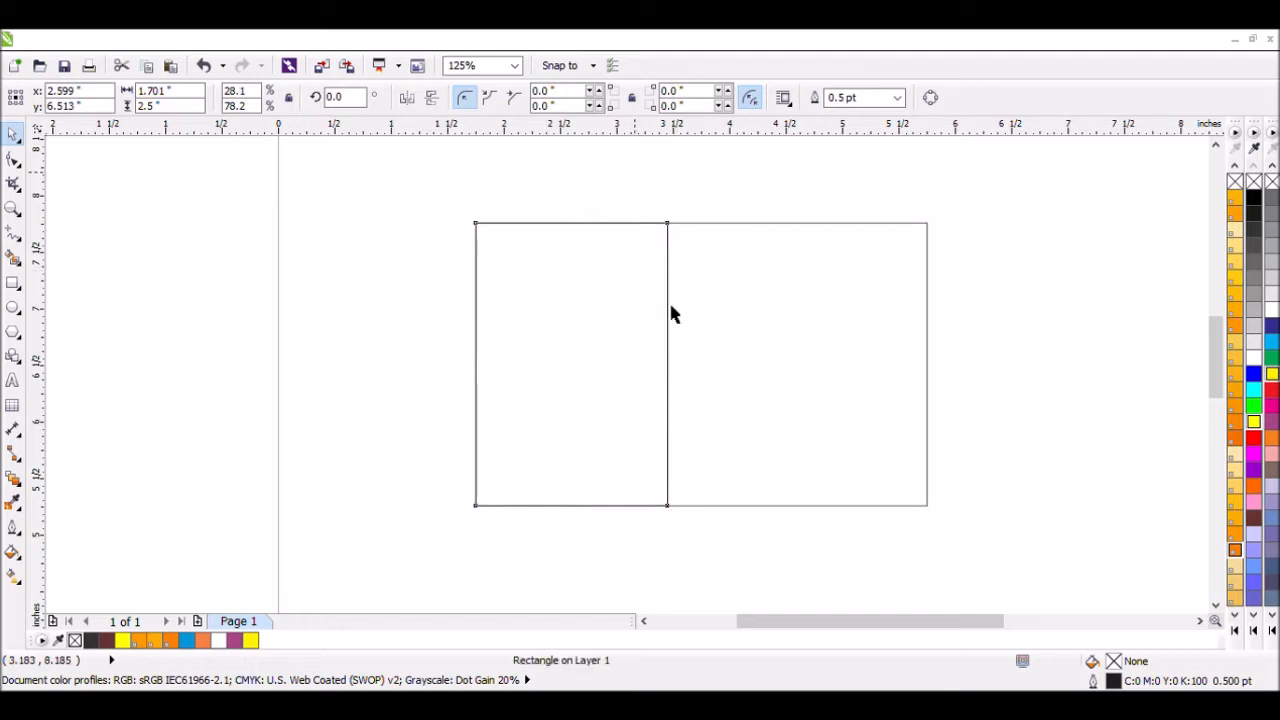
{"action": "left_click", "coordinate": [668, 366]}
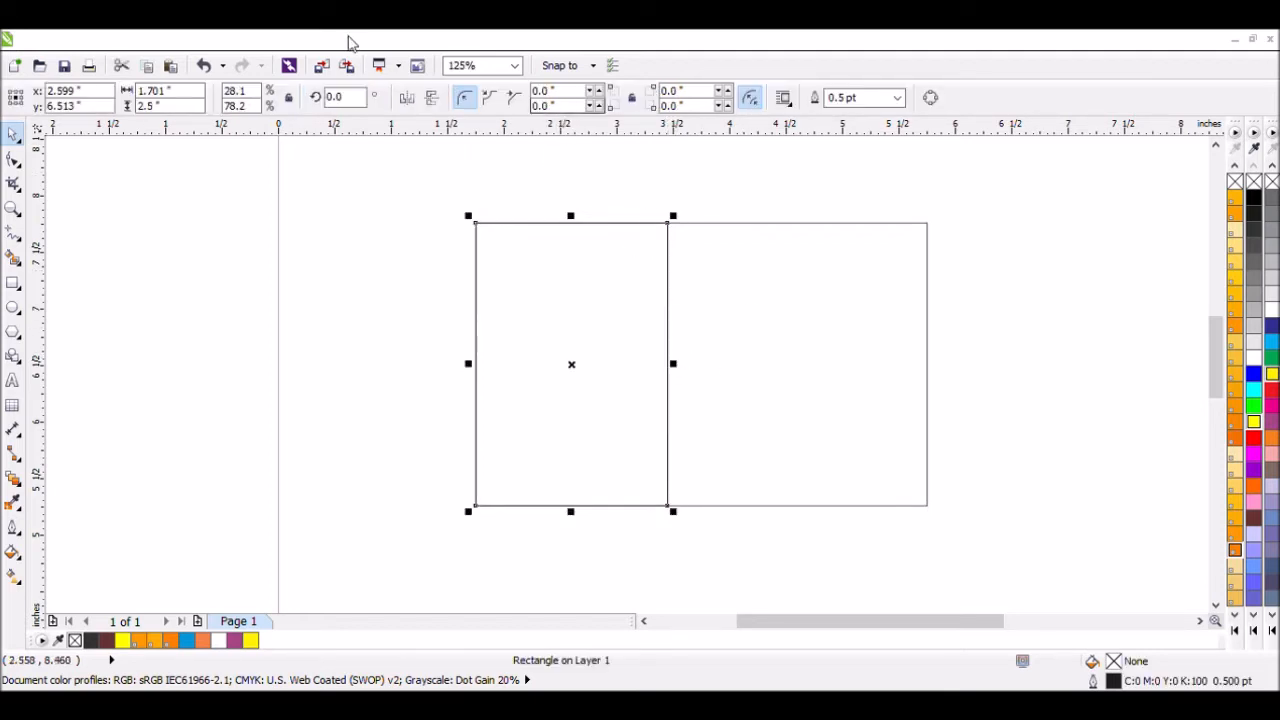
{"action": "left_click", "coordinate": [696, 296]}
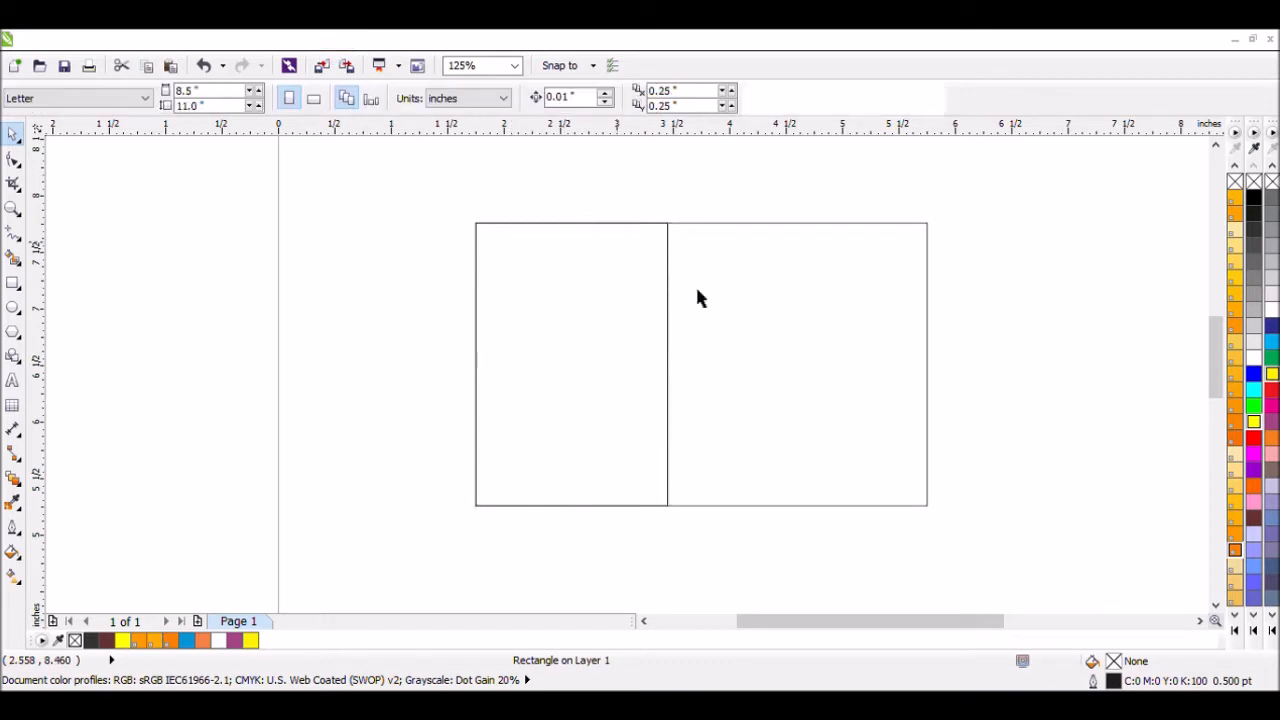
{"action": "left_click", "coordinate": [608, 305]}
{"action": "key", "text": "Delete"}
- Make a narrower copy of the rectangle, about 1.89 inches wide, against its right edge and convert the copy to curves
{"action": "left_click", "coordinate": [608, 306]}
{"action": "left_click_drag", "start_coordinate": [485, 366], "coordinate": [724, 392]}
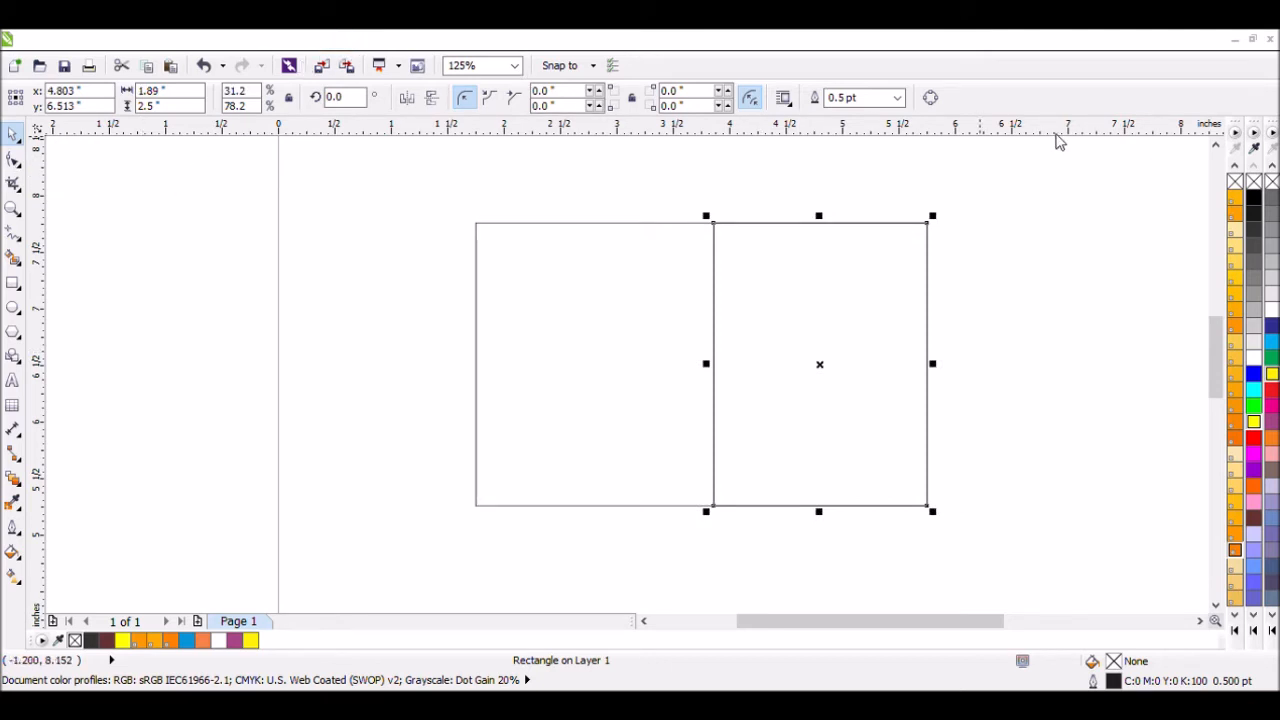
{"action": "left_click", "coordinate": [930, 97]}
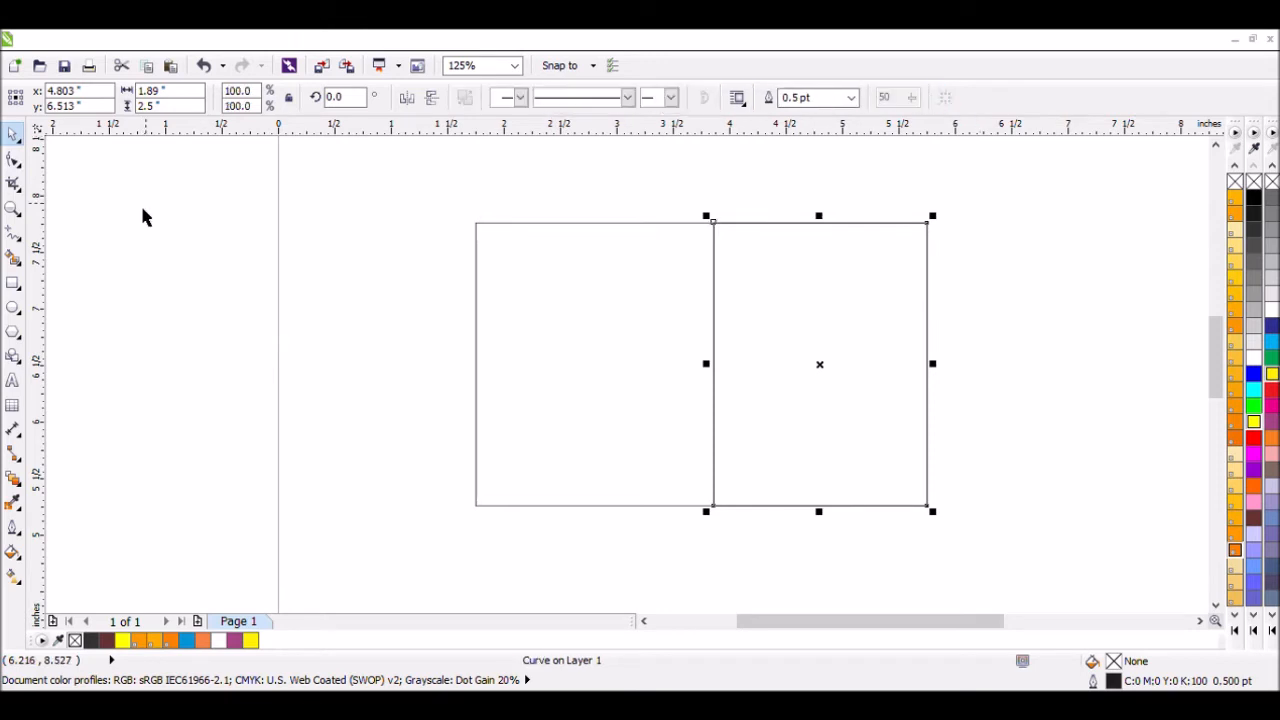
- Turn the narrow copy's left edge into a curve segment and bend it into a gentle S shape
{"action": "left_click", "coordinate": [18, 163]}
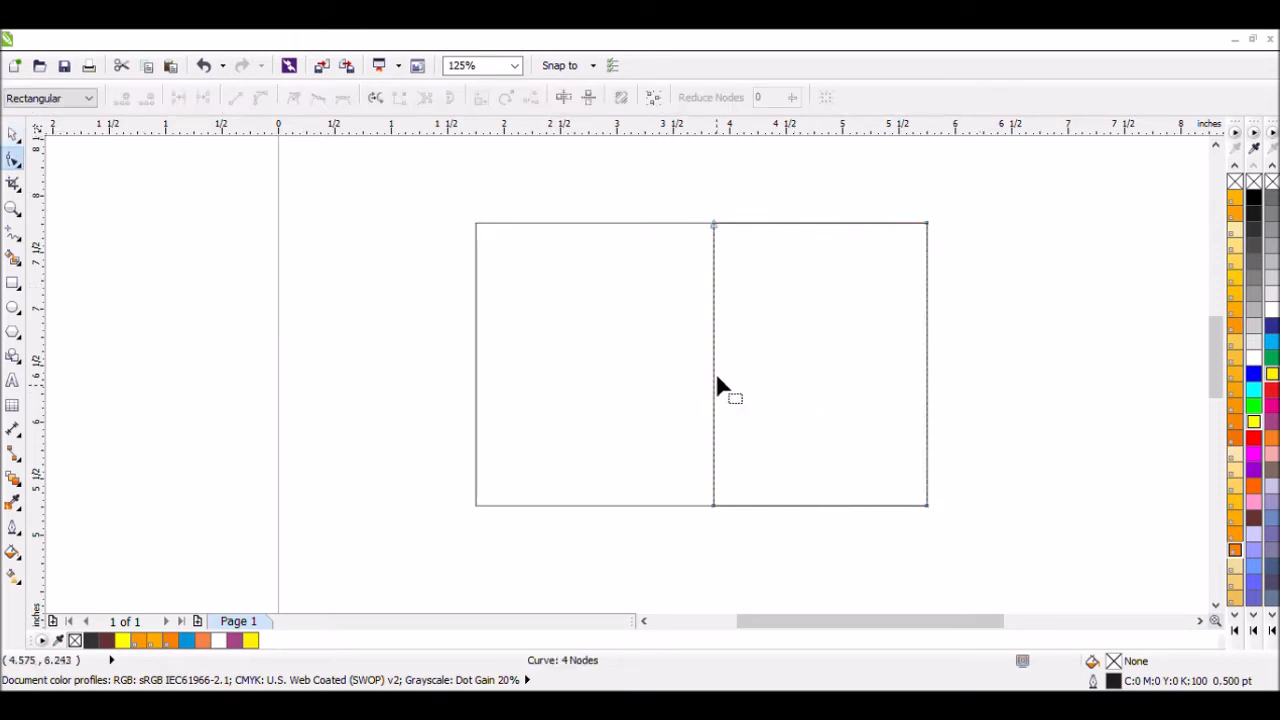
{"action": "left_click", "coordinate": [712, 325]}
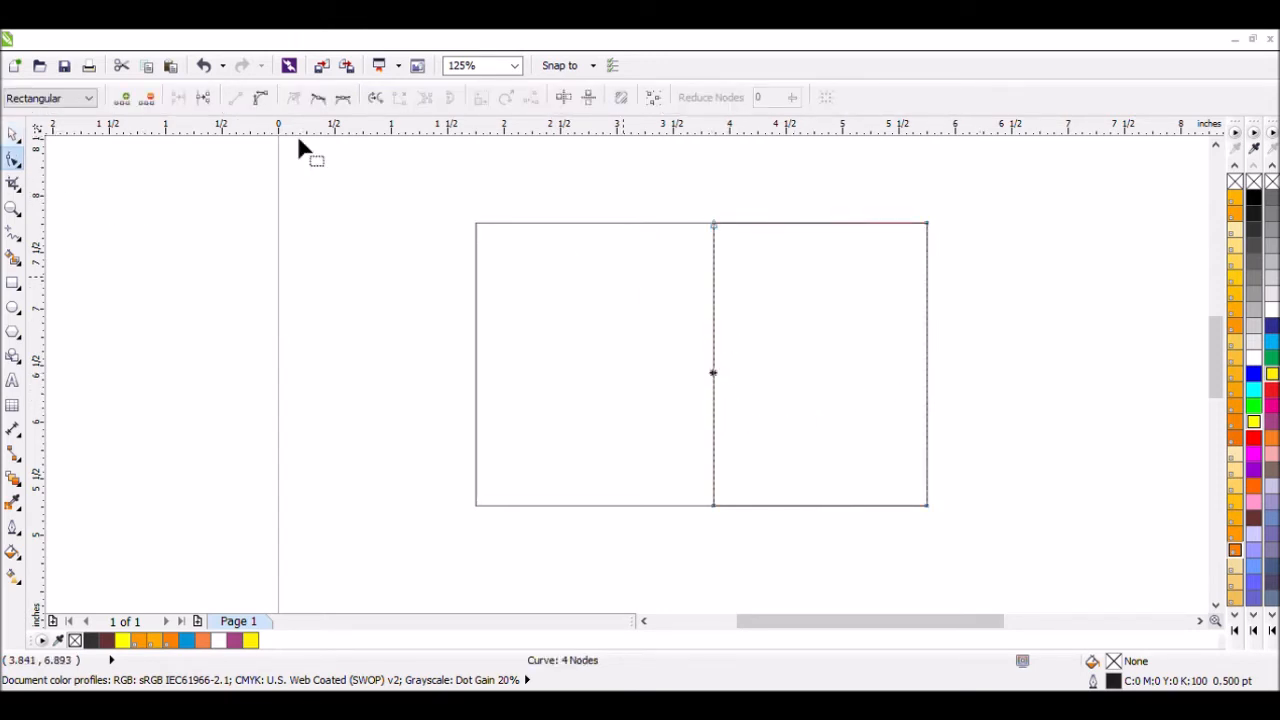
{"action": "left_click", "coordinate": [260, 97]}
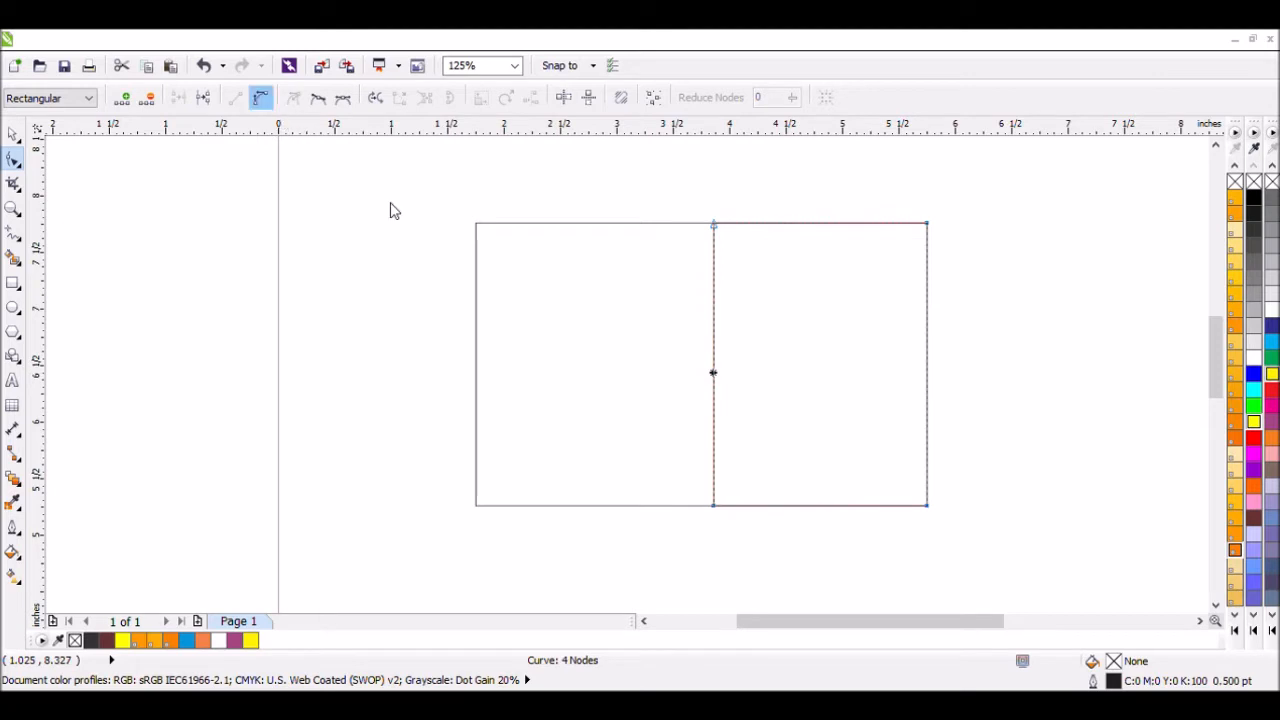
{"action": "left_click", "coordinate": [714, 318]}
{"action": "left_click_drag", "start_coordinate": [714, 318], "coordinate": [652, 326]}
{"action": "left_click_drag", "start_coordinate": [714, 421], "coordinate": [763, 421]}
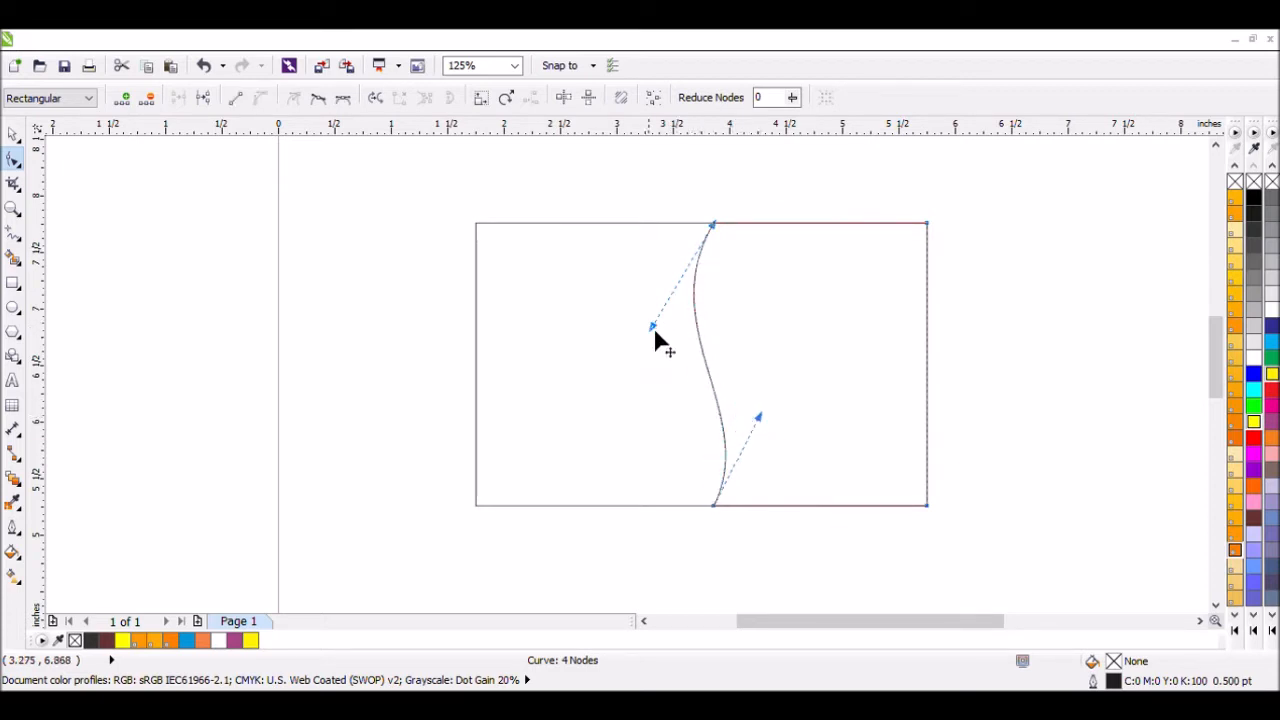
{"action": "left_click_drag", "start_coordinate": [650, 326], "coordinate": [649, 311]}
- Make a copy of the curved shape stretched slightly to the left, about 2.2 inches wide, leaving a thin wavy strip between them
{"action": "left_click", "coordinate": [13, 134]}
{"action": "left_click", "coordinate": [472, 318]}
{"action": "left_click", "coordinate": [688, 378]}
{"action": "left_click_drag", "start_coordinate": [698, 379], "coordinate": [685, 377]}
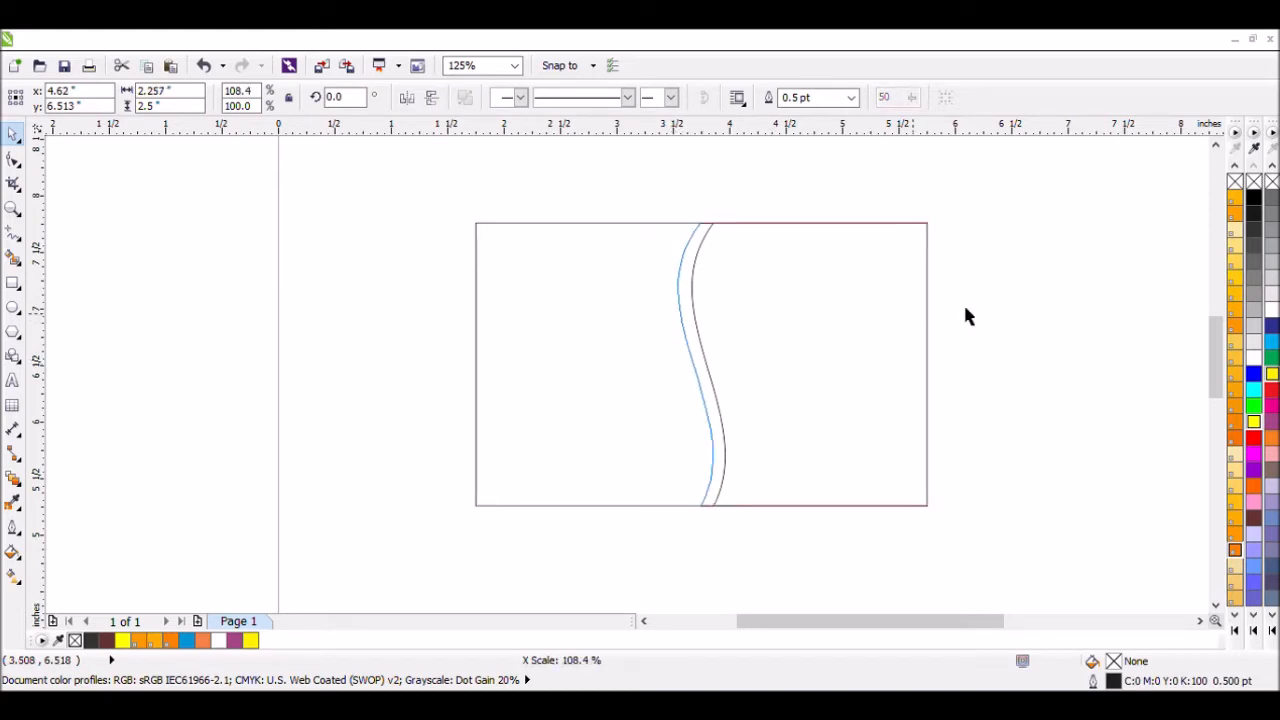
{"action": "left_click", "coordinate": [1008, 306]}
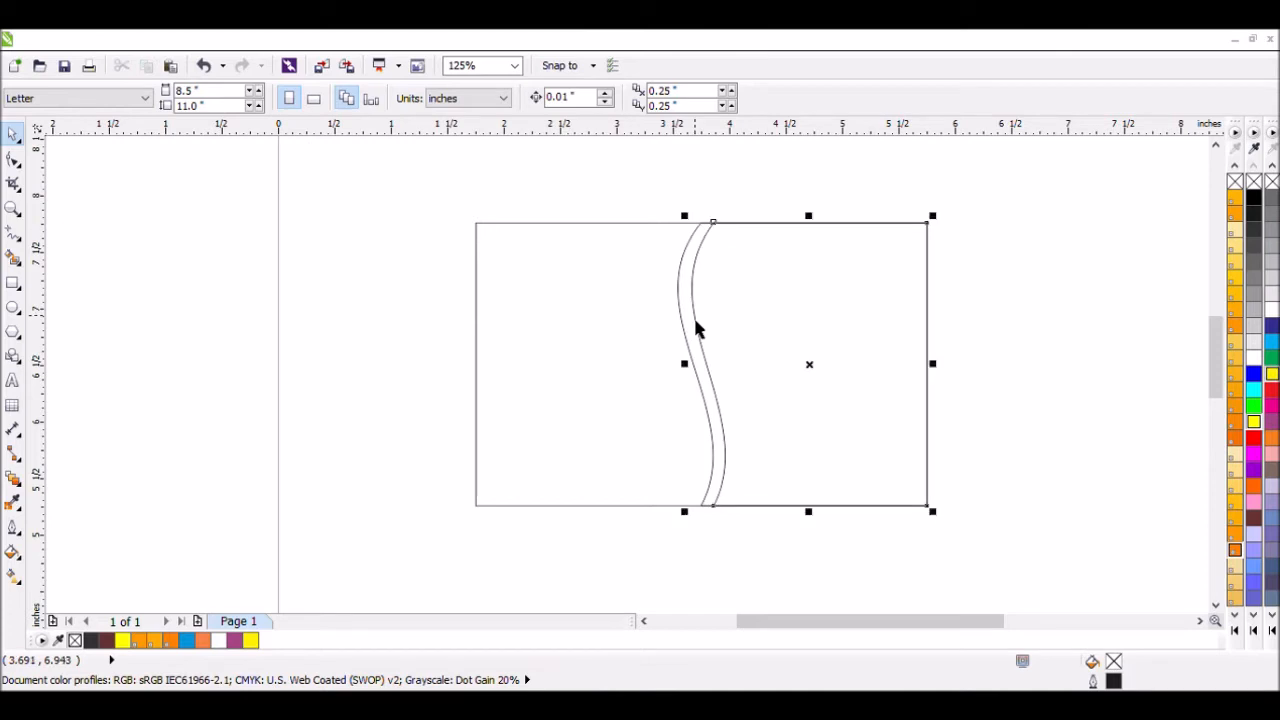
- Fill the narrower curved shape with cyan
{"action": "left_click", "coordinate": [697, 328]}
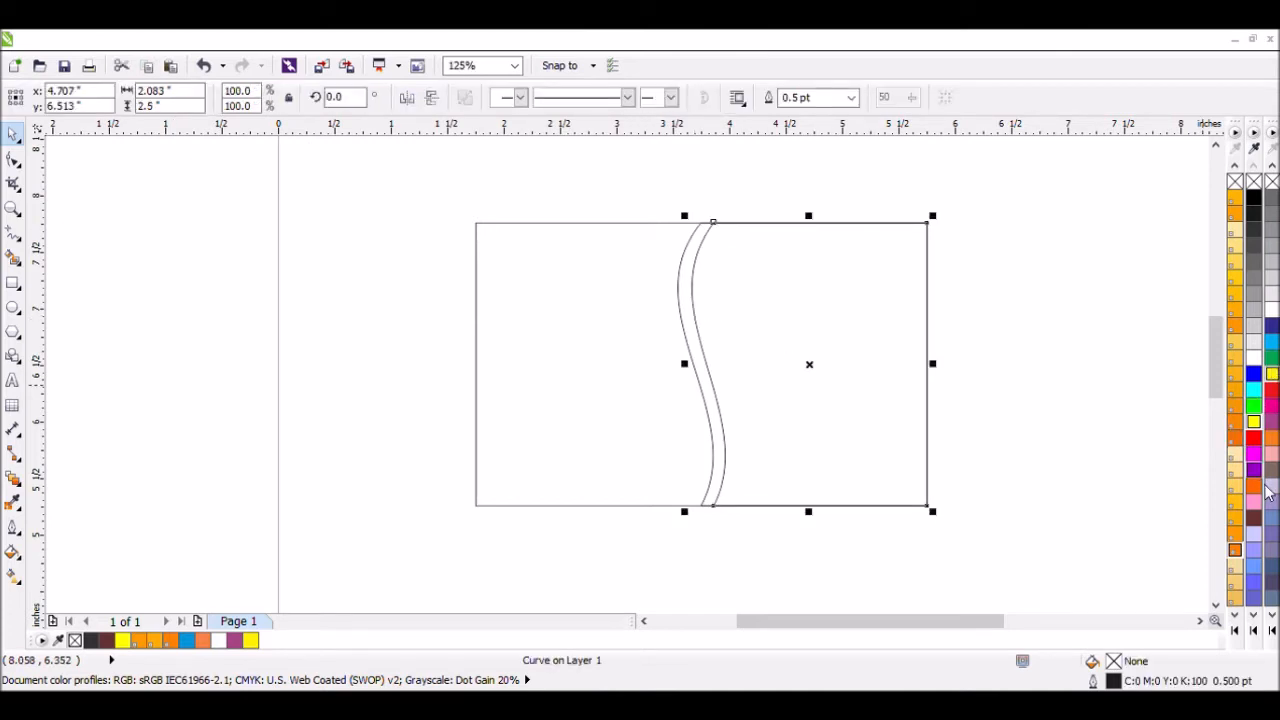
{"action": "left_click_drag", "start_coordinate": [1253, 390], "coordinate": [808, 428]}
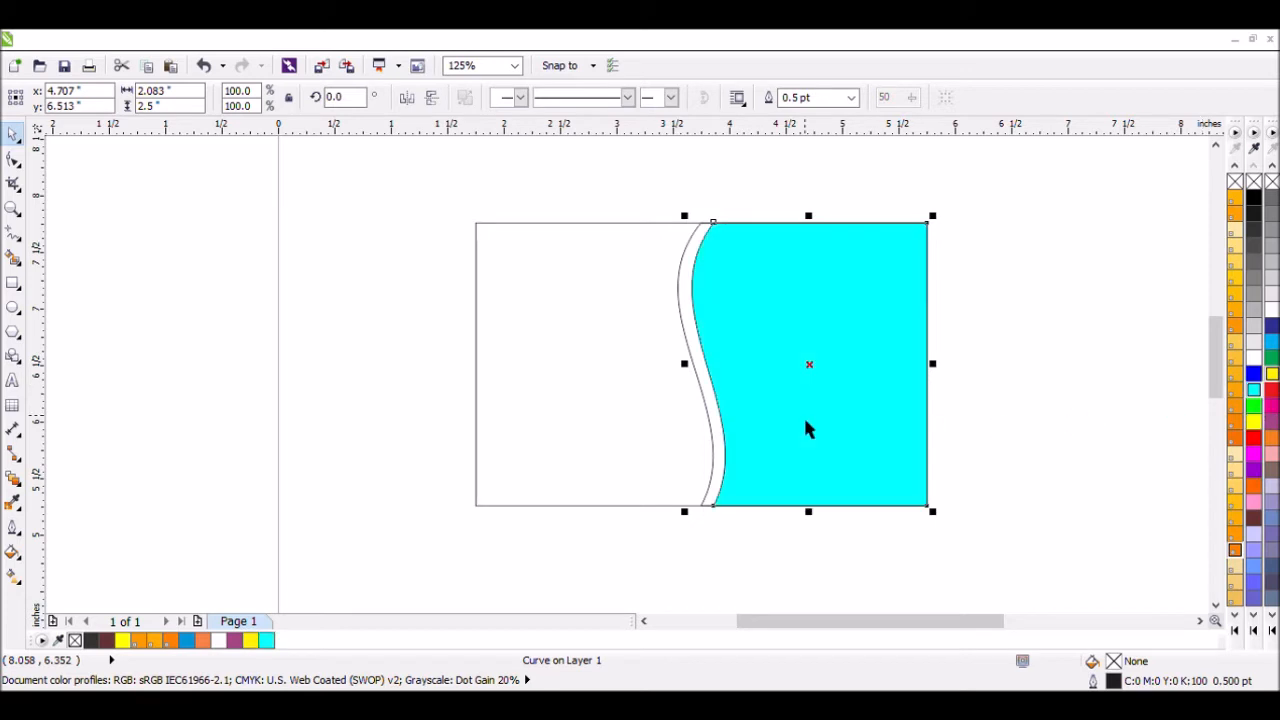
{"action": "left_click", "coordinate": [1043, 363]}
- Fill the wider curved shape with dark brown and apply a conical gradient from brown to yellow
{"action": "left_click", "coordinate": [710, 367]}
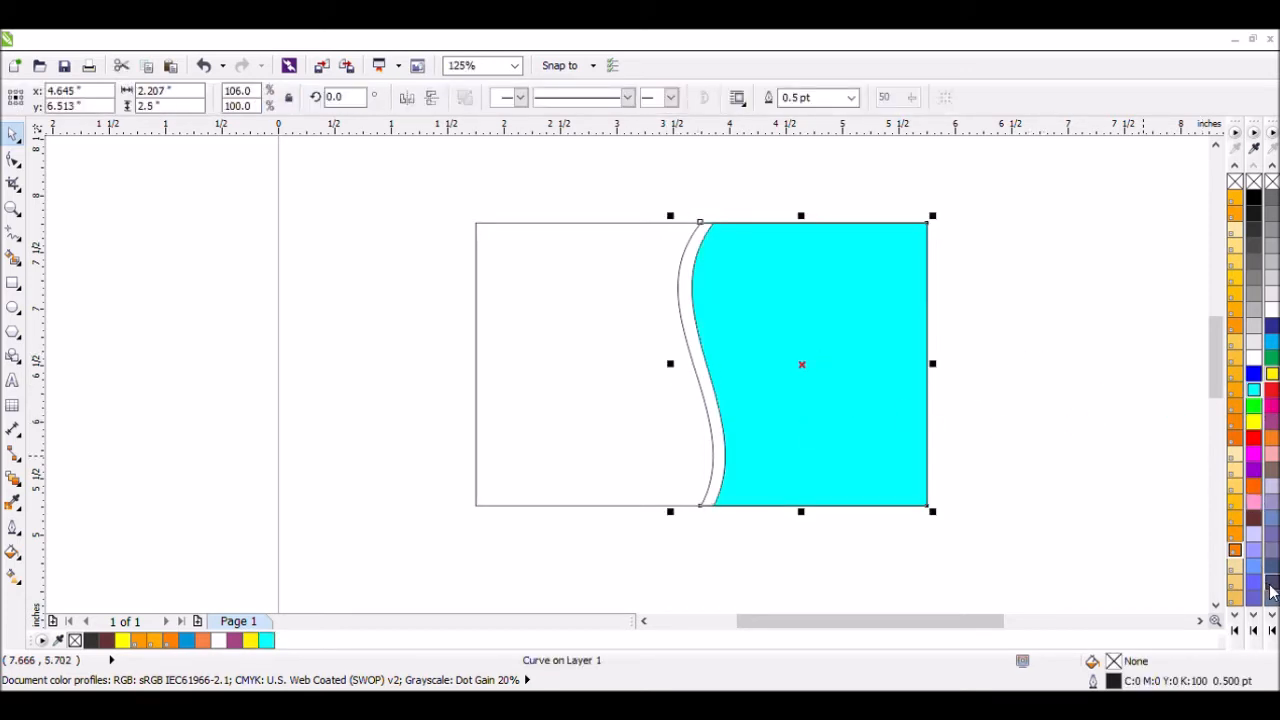
{"action": "left_click", "coordinate": [1255, 519]}
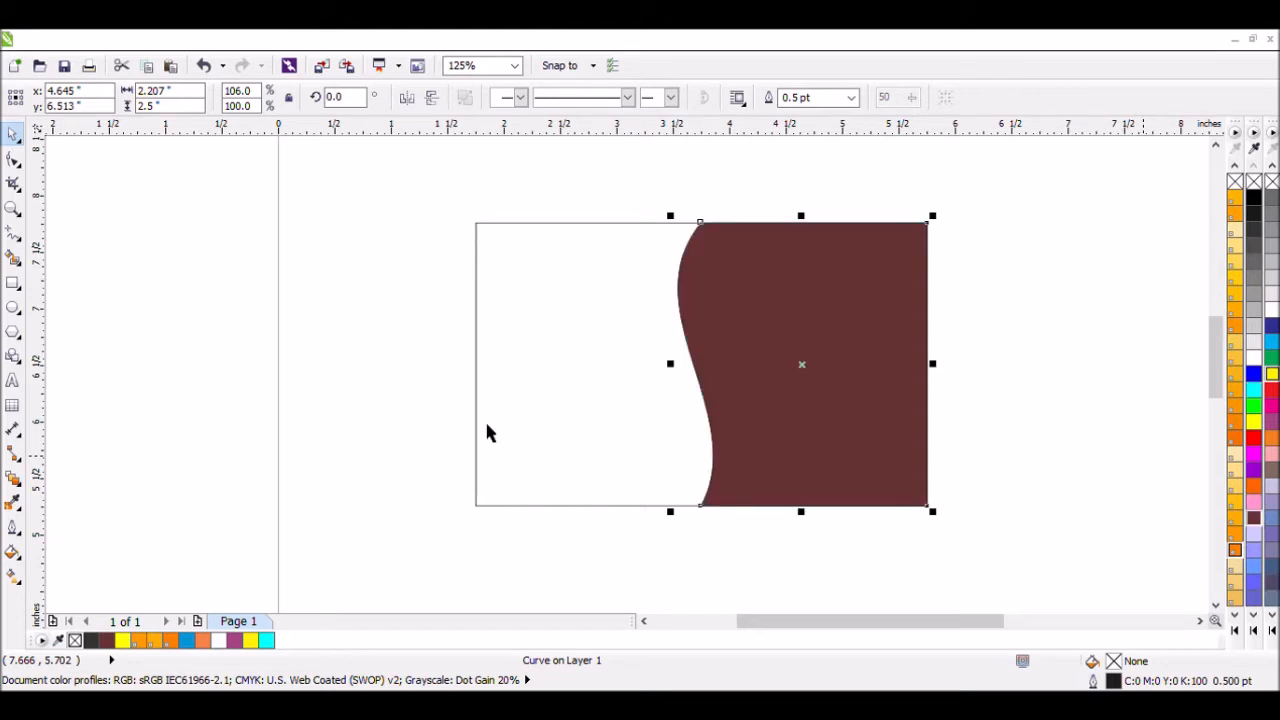
{"action": "left_click", "coordinate": [17, 555]}
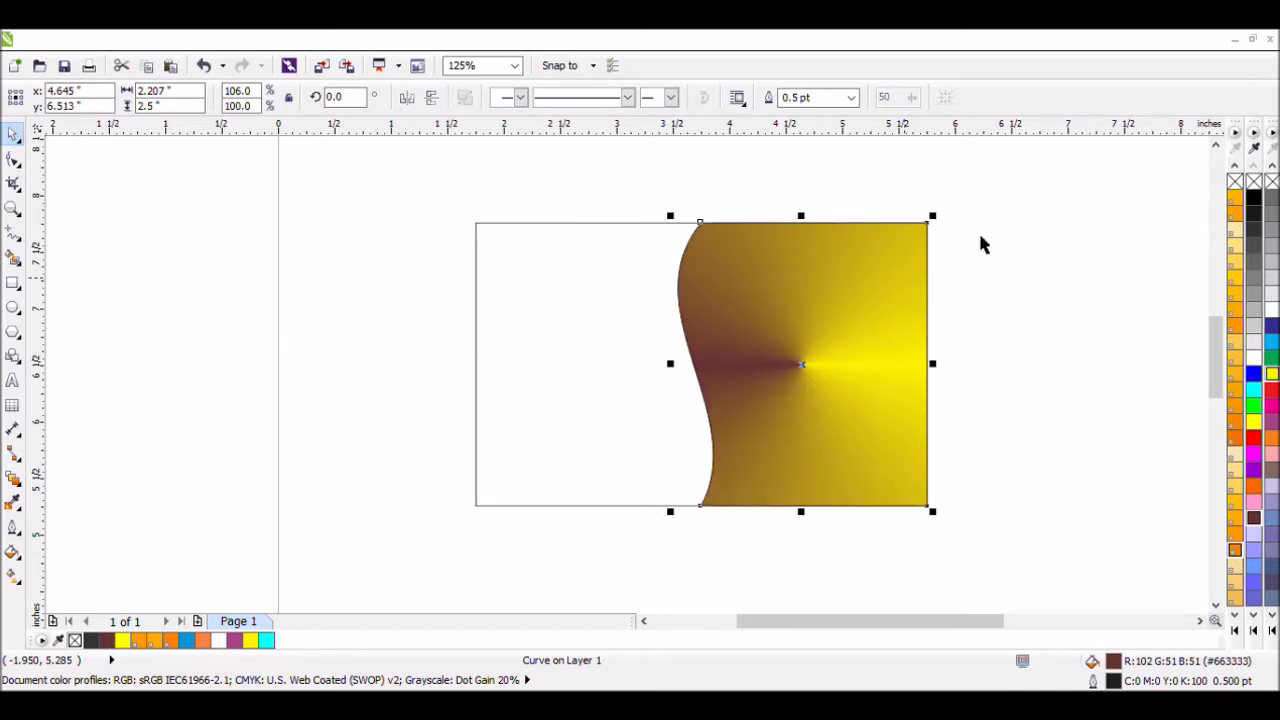
{"action": "left_click", "coordinate": [993, 188]}
- Select the hidden cyan curved shape and bring it in front of the gradient-filled shape
{"action": "left_click_drag", "start_coordinate": [797, 482], "coordinate": [697, 536]}
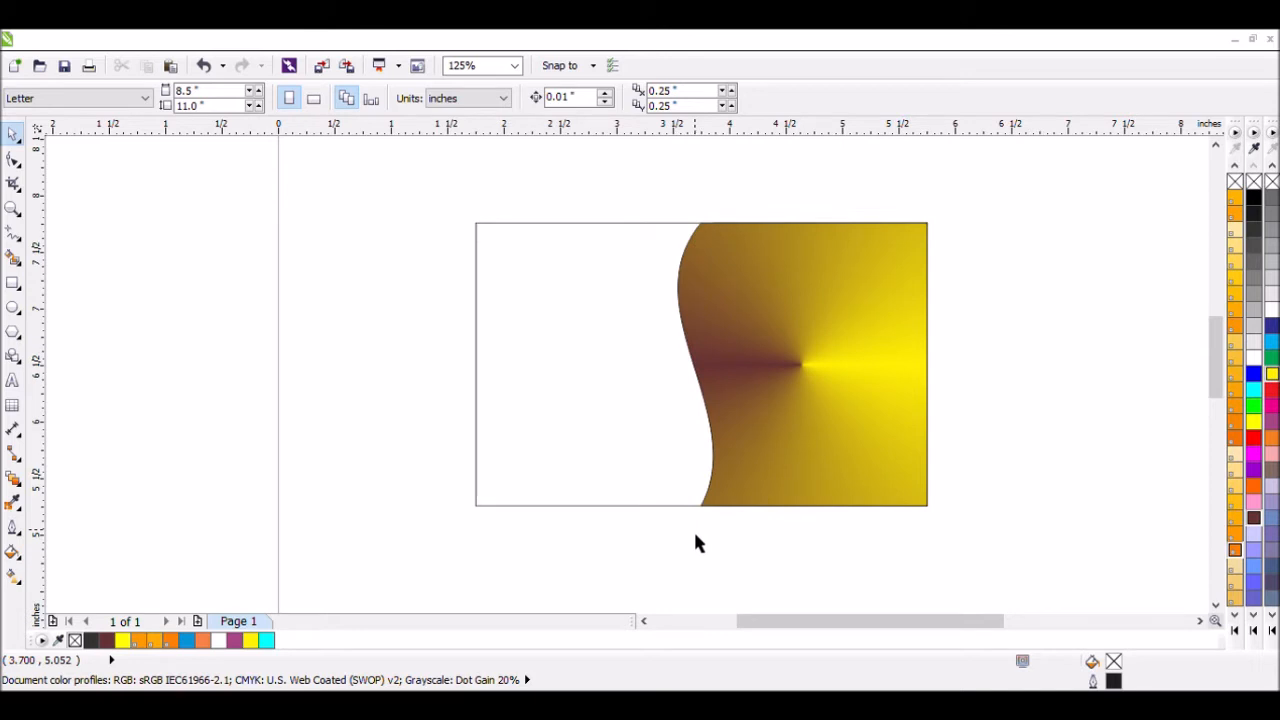
{"action": "left_click_drag", "start_coordinate": [976, 181], "coordinate": [685, 551]}
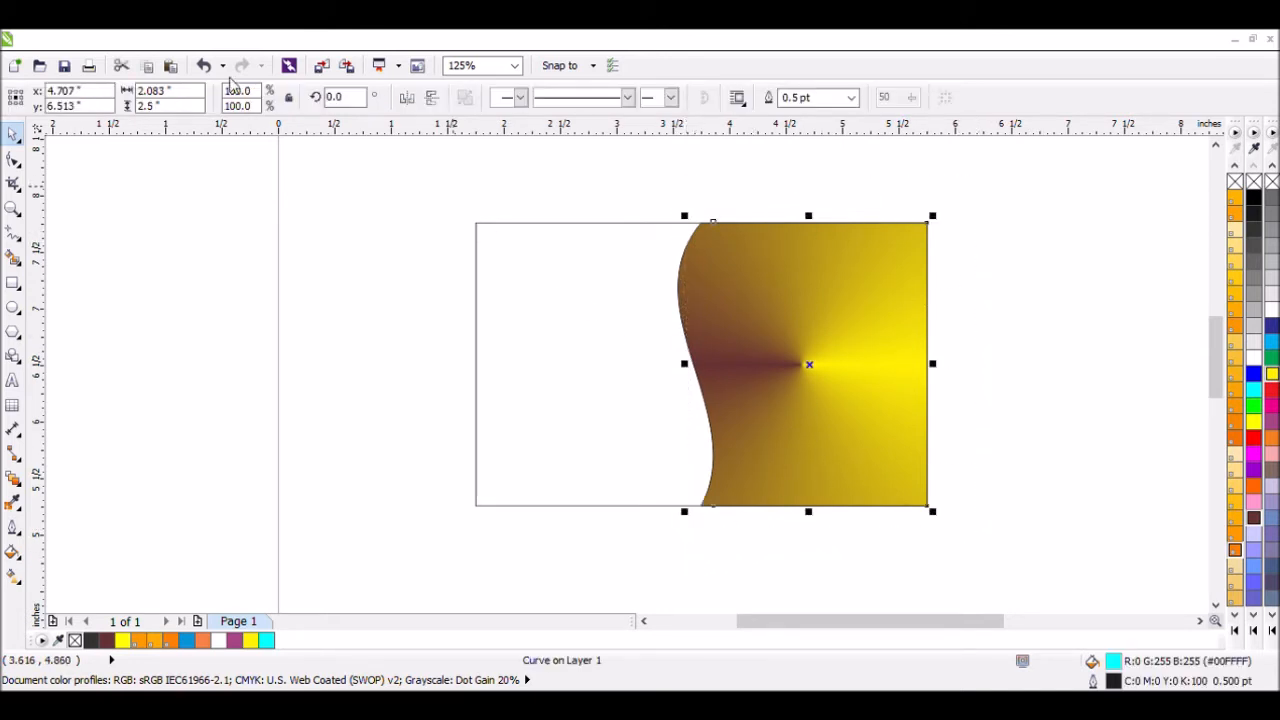
{"action": "left_click", "coordinate": [242, 46]}
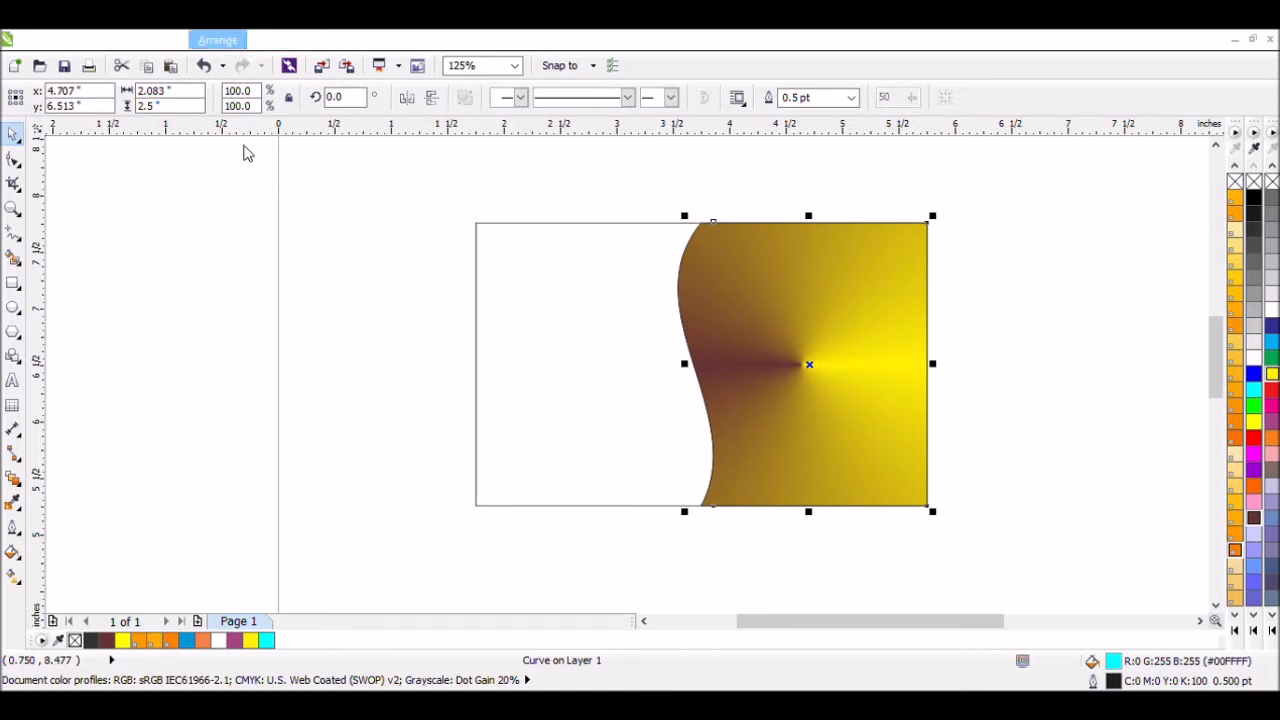
{"action": "left_click", "coordinate": [556, 150]}
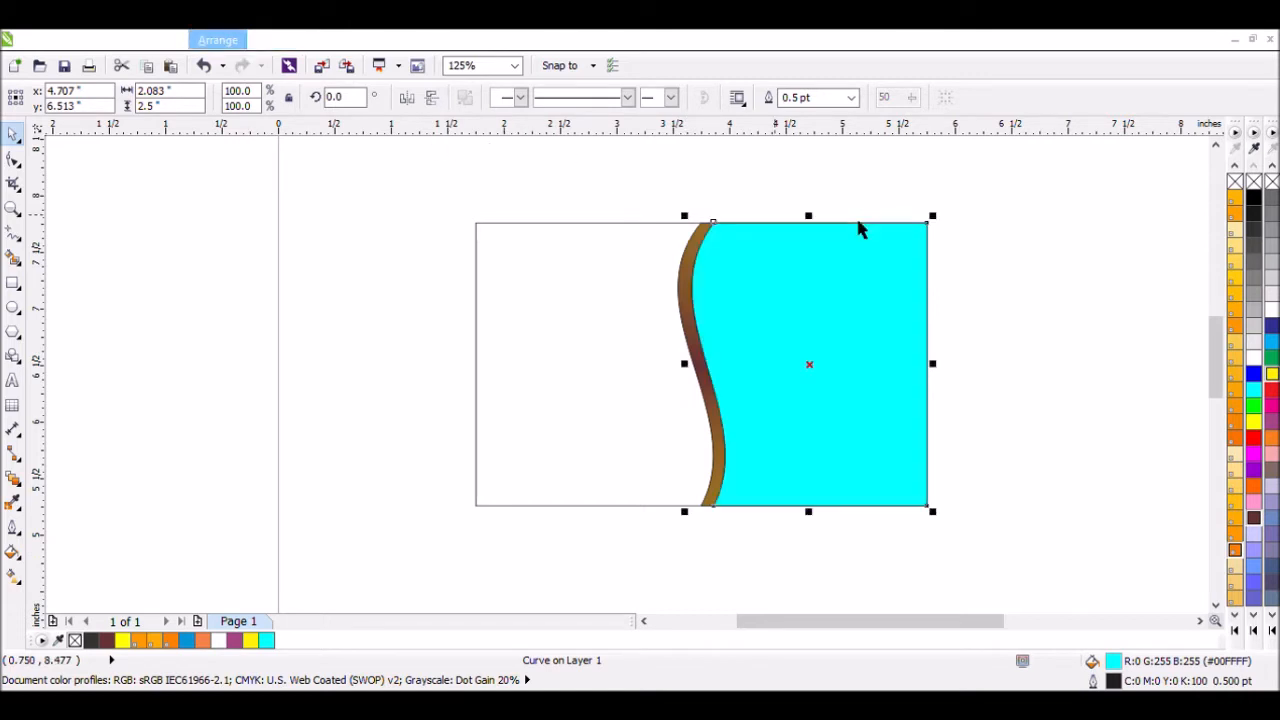
{"action": "left_click", "coordinate": [1020, 231]}
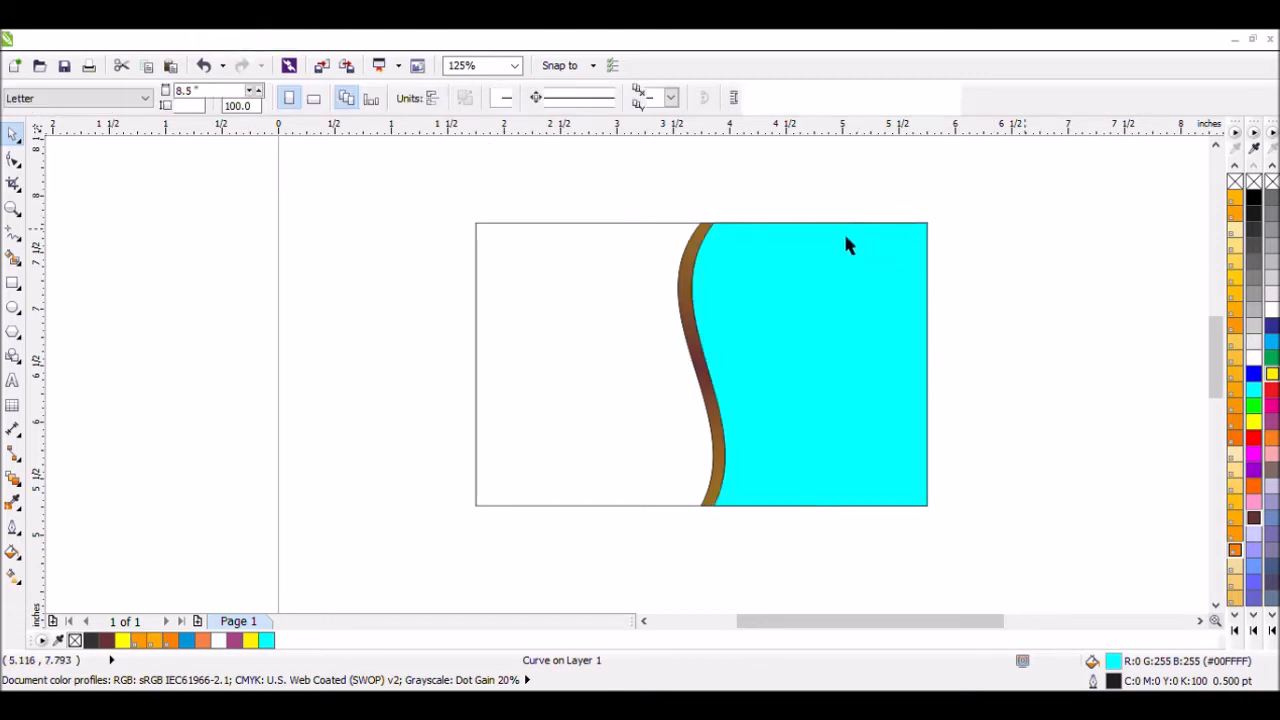
- Change the fill of the front curved shape to a muted teal
{"action": "left_click", "coordinate": [857, 333]}
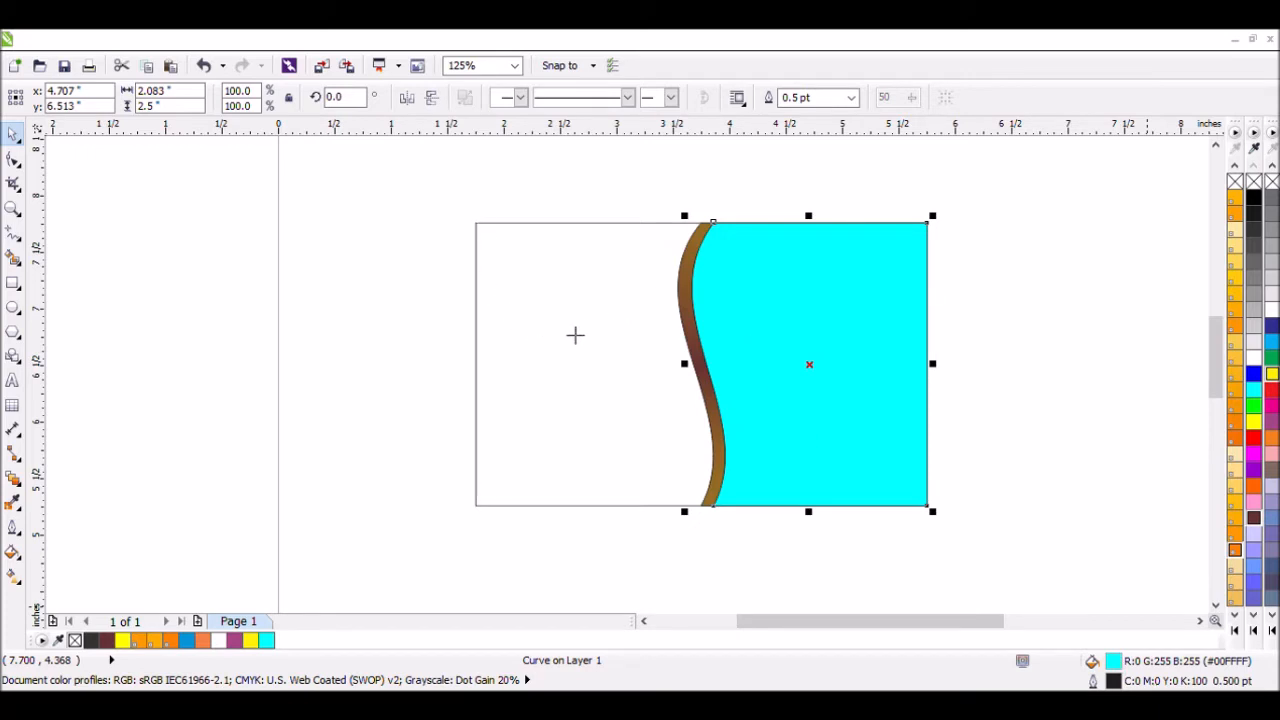
{"action": "left_click", "coordinate": [655, 505]}
- Fill the base rectangle with purple and lighten the fill to a pale lavender
{"action": "left_click", "coordinate": [607, 326]}
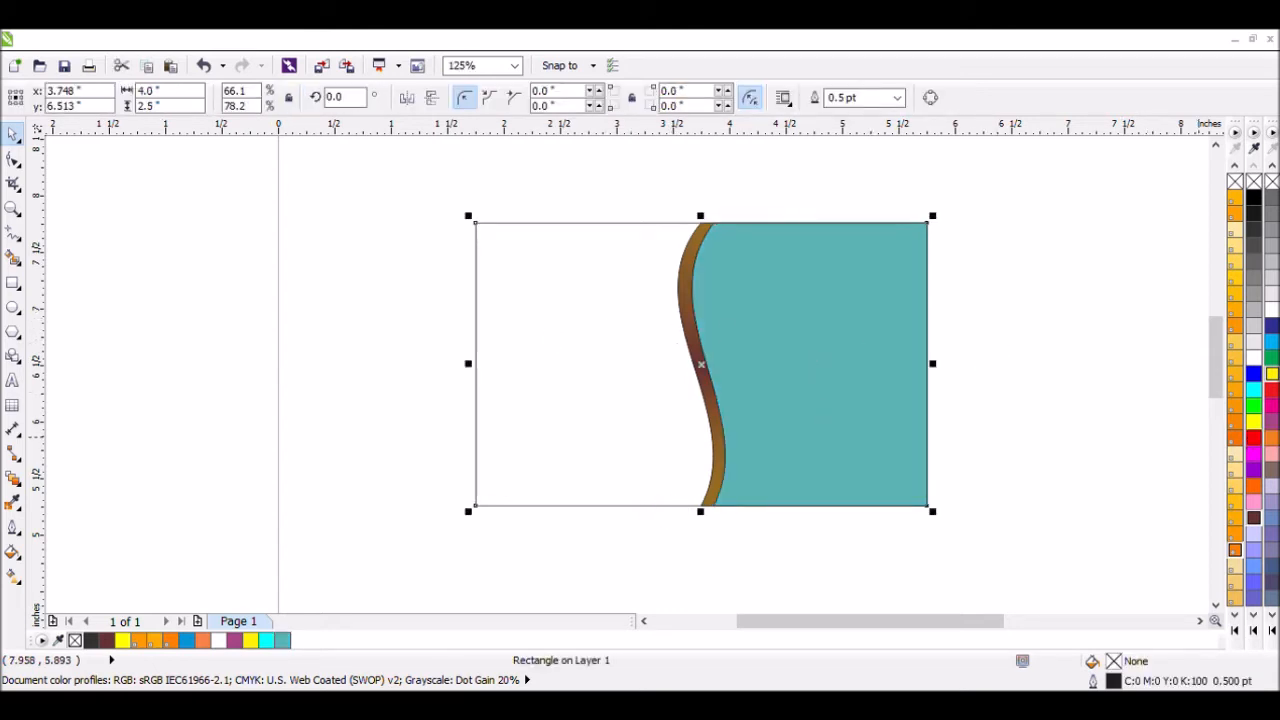
{"action": "left_click", "coordinate": [1272, 533]}
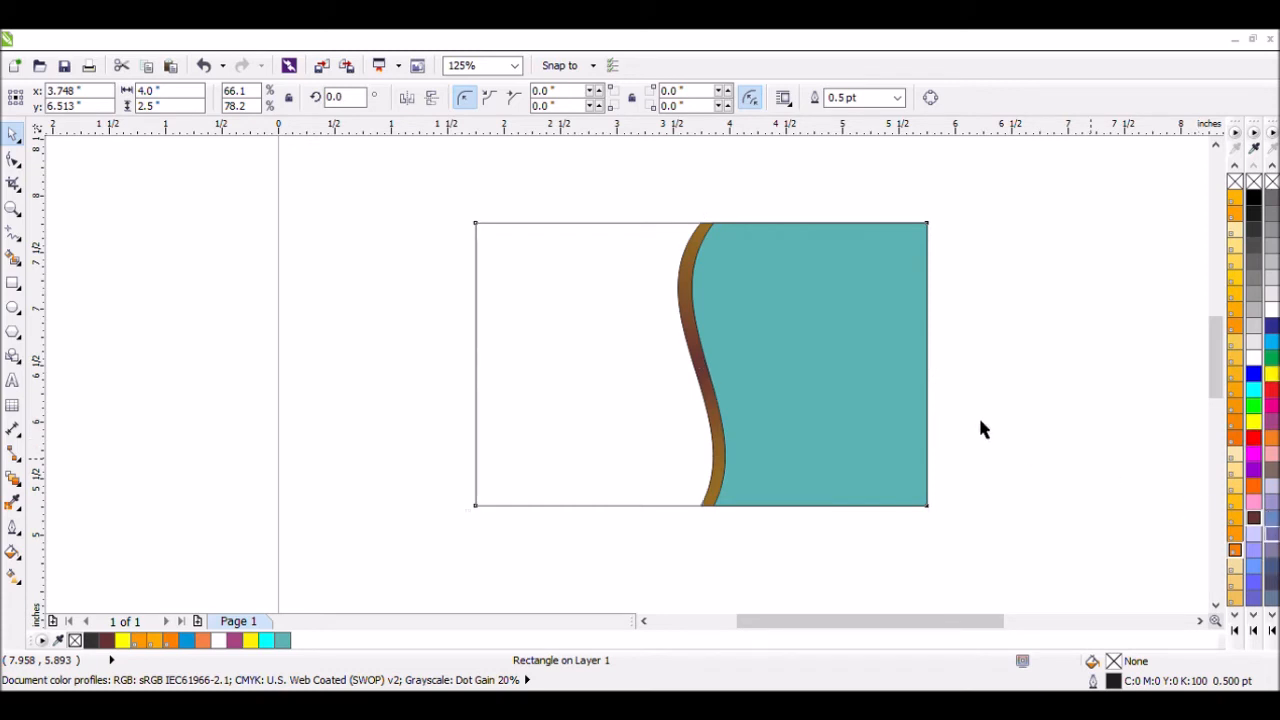
{"action": "left_click", "coordinate": [945, 356]}
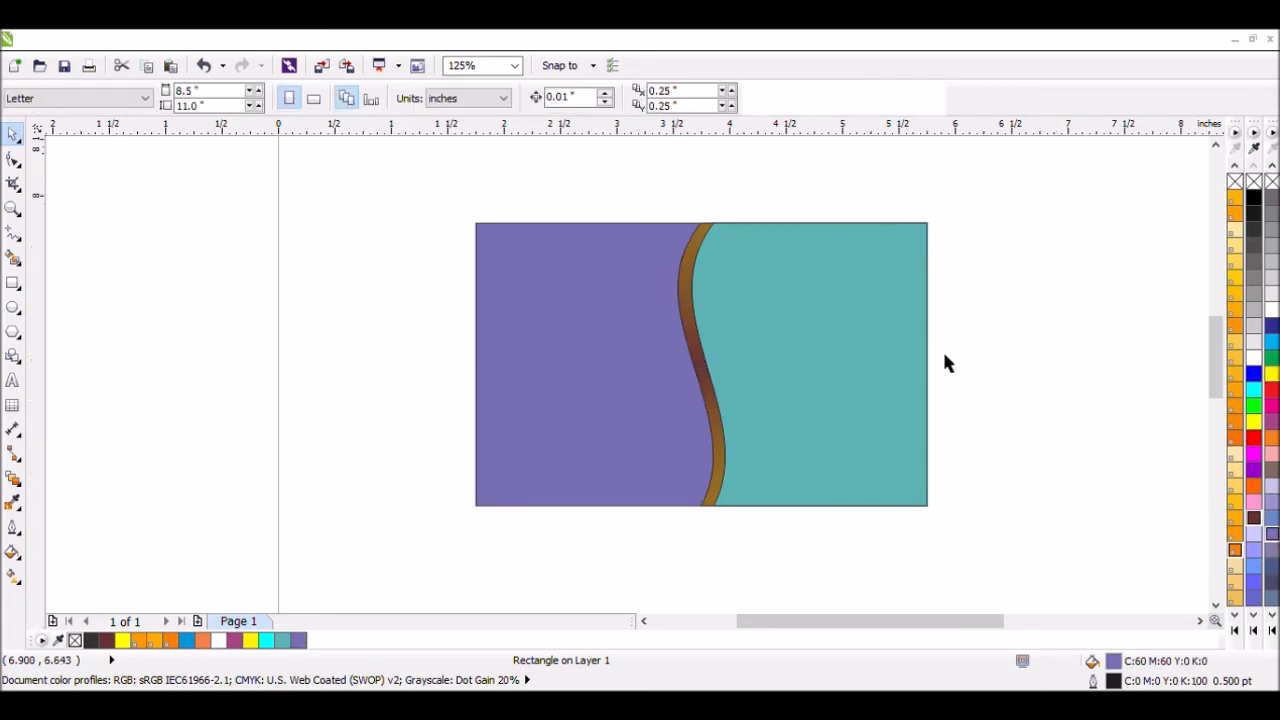
{"action": "left_click", "coordinate": [592, 381]}
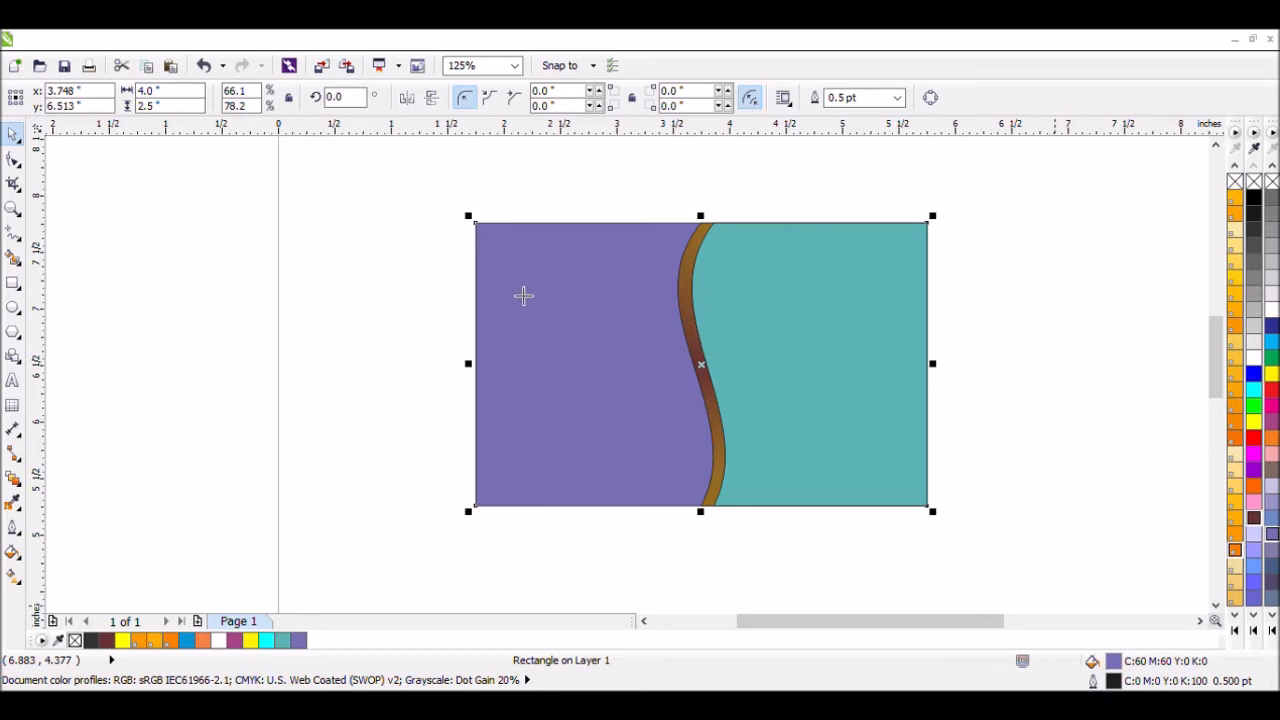
{"action": "left_click", "coordinate": [1034, 245]}
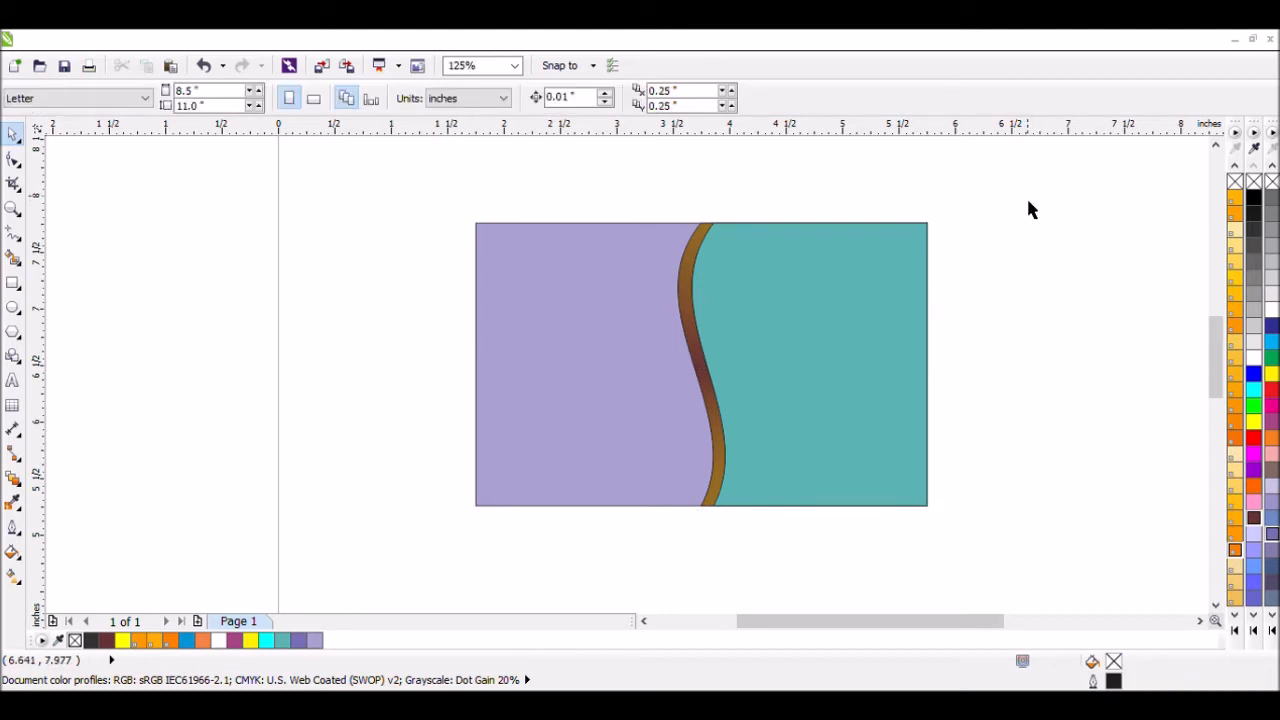
- Remove the outlines from the teal curved panel and the brown gradient strip
{"action": "left_click_drag", "start_coordinate": [1027, 195], "coordinate": [614, 536]}
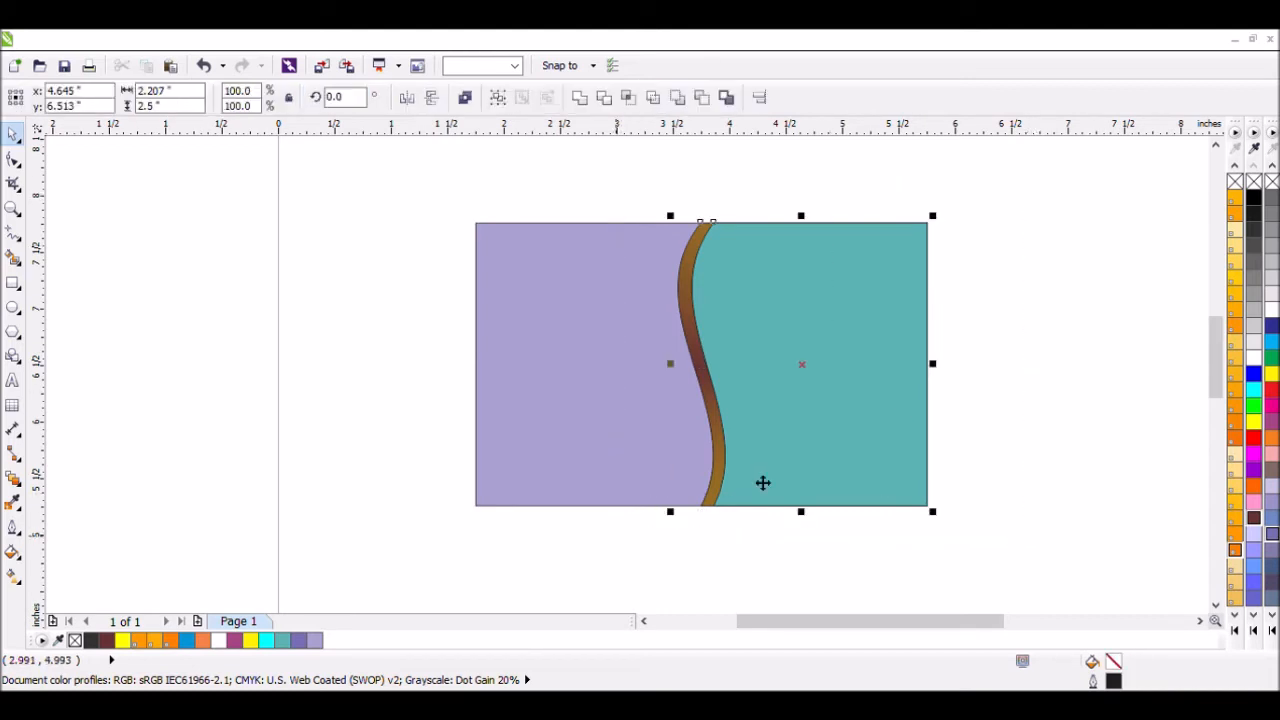
{"action": "left_click", "coordinate": [1065, 355]}
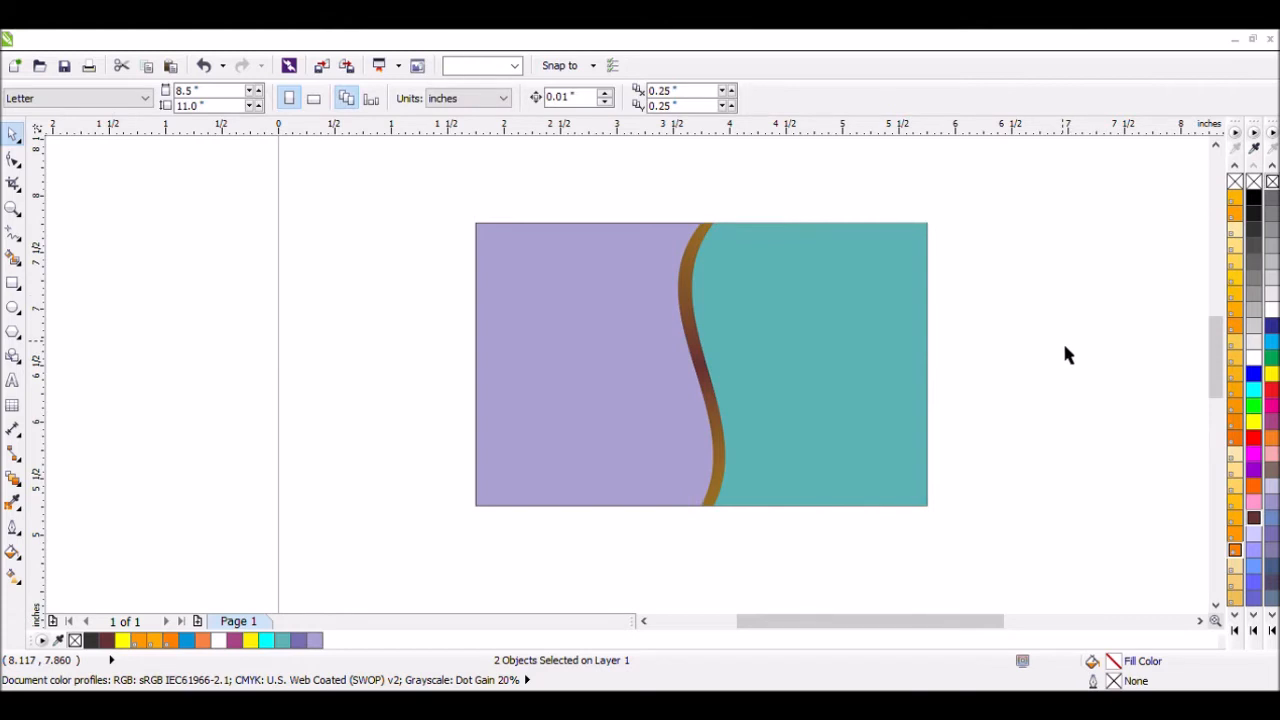
- Move the sports illustration from beside the page onto the card's teal panel and bring it to the front
{"action": "scroll", "coordinate": [1070, 358], "scroll_direction": "down", "scroll_amount": 1}
{"action": "left_click", "coordinate": [1200, 621]}
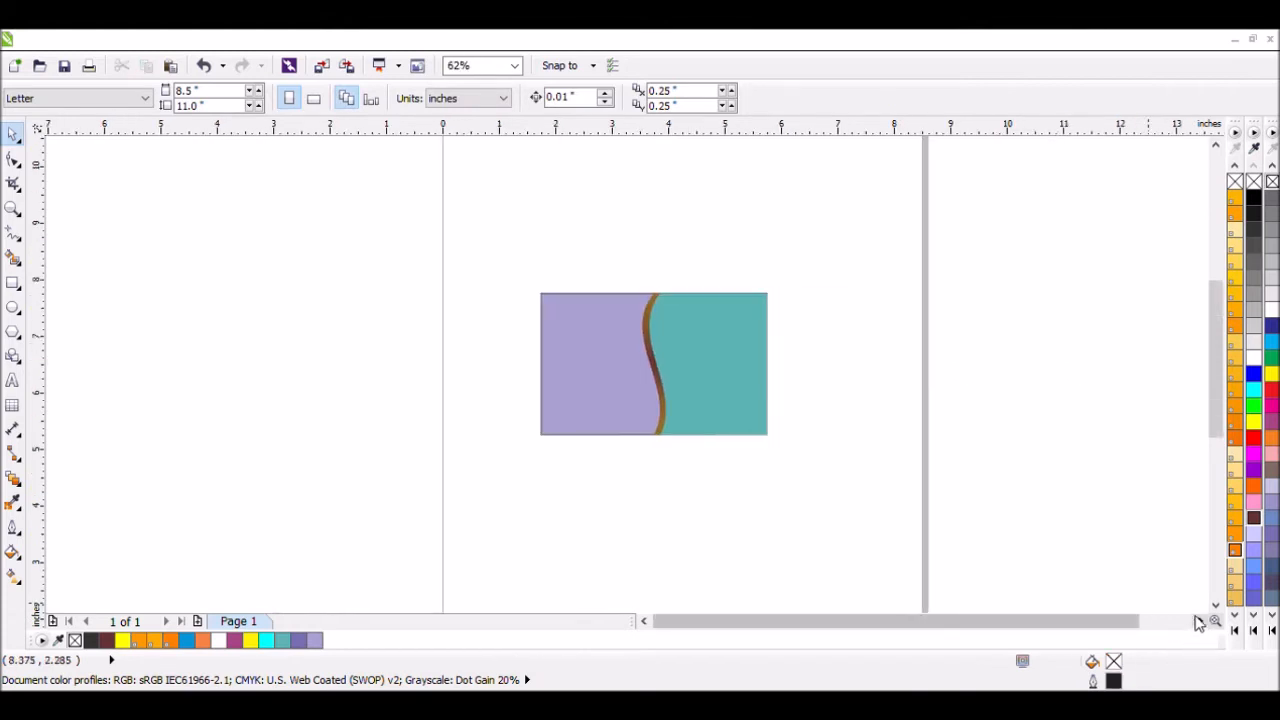
{"action": "left_click", "coordinate": [1200, 621]}
{"action": "left_click", "coordinate": [1200, 621]}
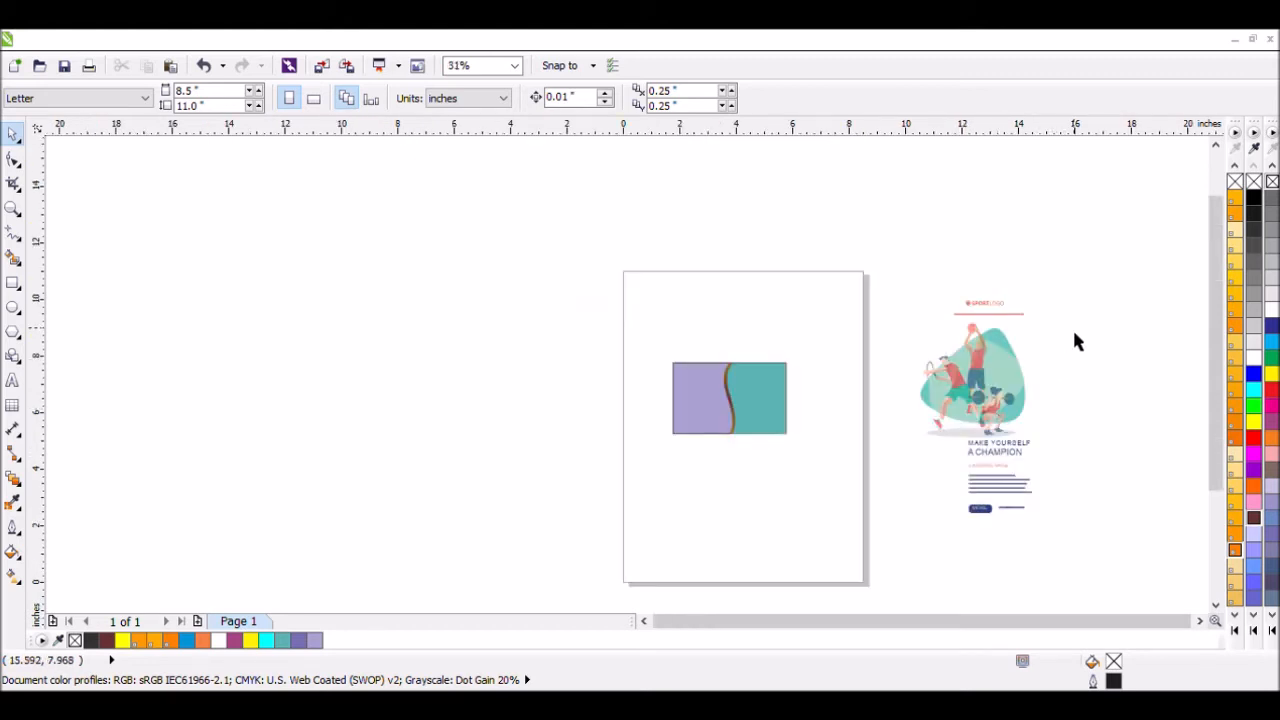
{"action": "left_click", "coordinate": [997, 399]}
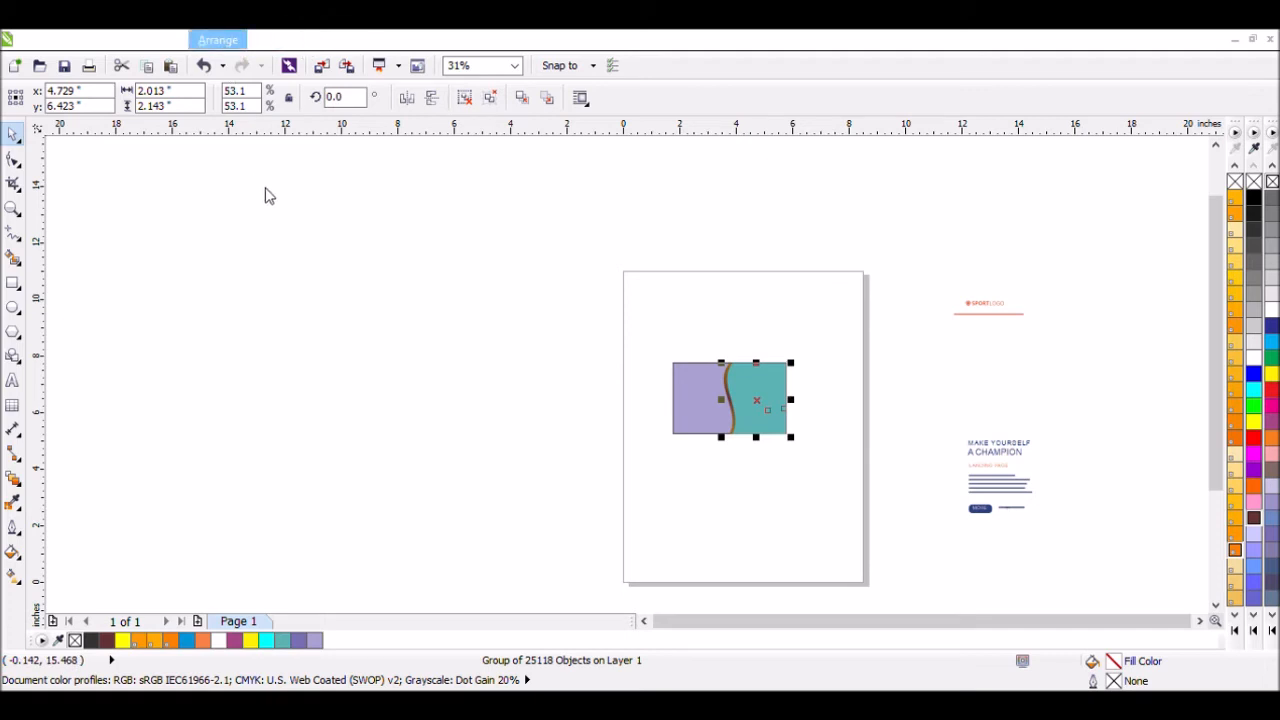
{"action": "left_click", "coordinate": [893, 441]}
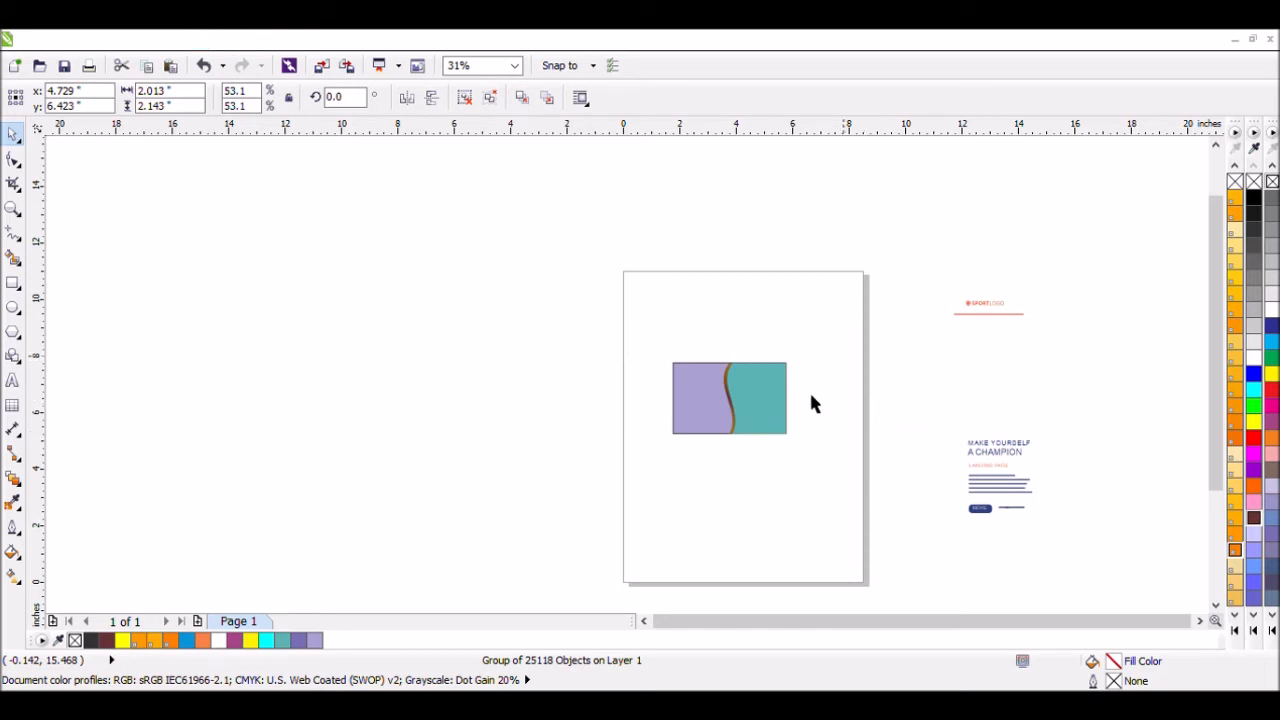
- Scale the sports illustration to about 1.68 × 1.79 inches and position it in the teal panel's lower-right corner
{"action": "scroll", "coordinate": [741, 421], "scroll_direction": "up", "scroll_amount": 1}
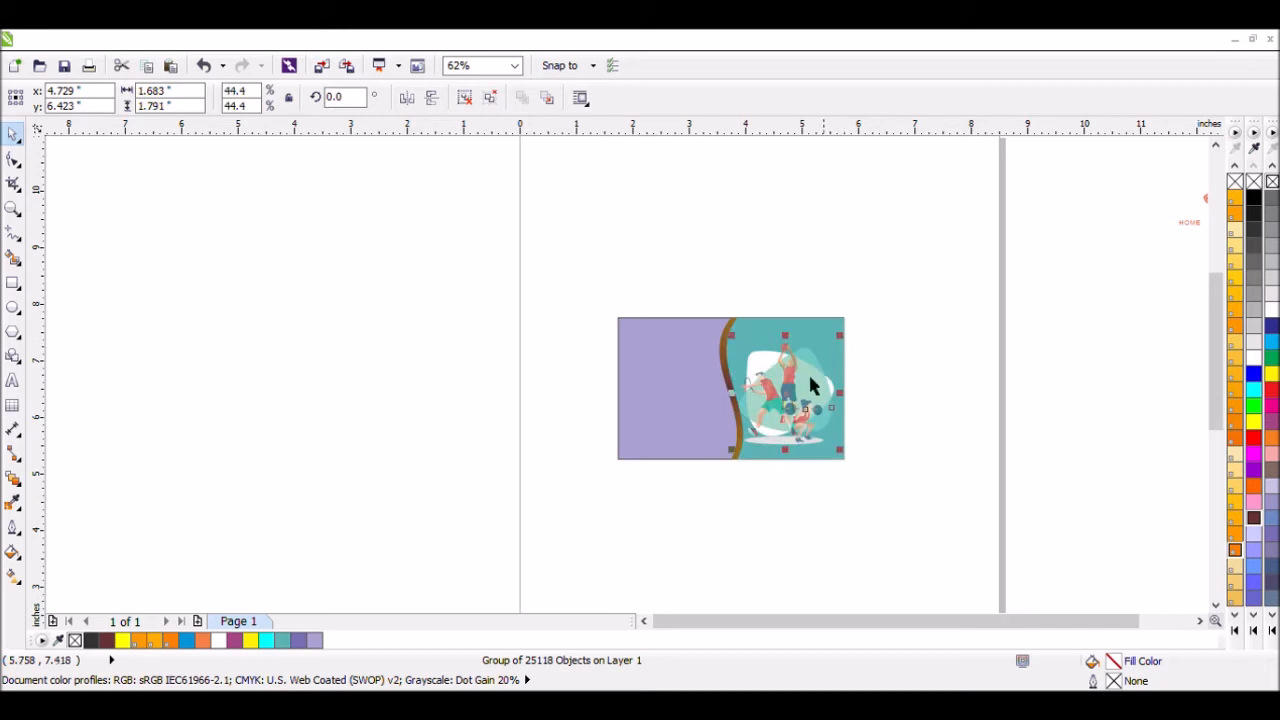
{"action": "left_click_drag", "start_coordinate": [804, 411], "coordinate": [805, 414]}
{"action": "left_click_drag", "start_coordinate": [804, 414], "coordinate": [804, 414]}
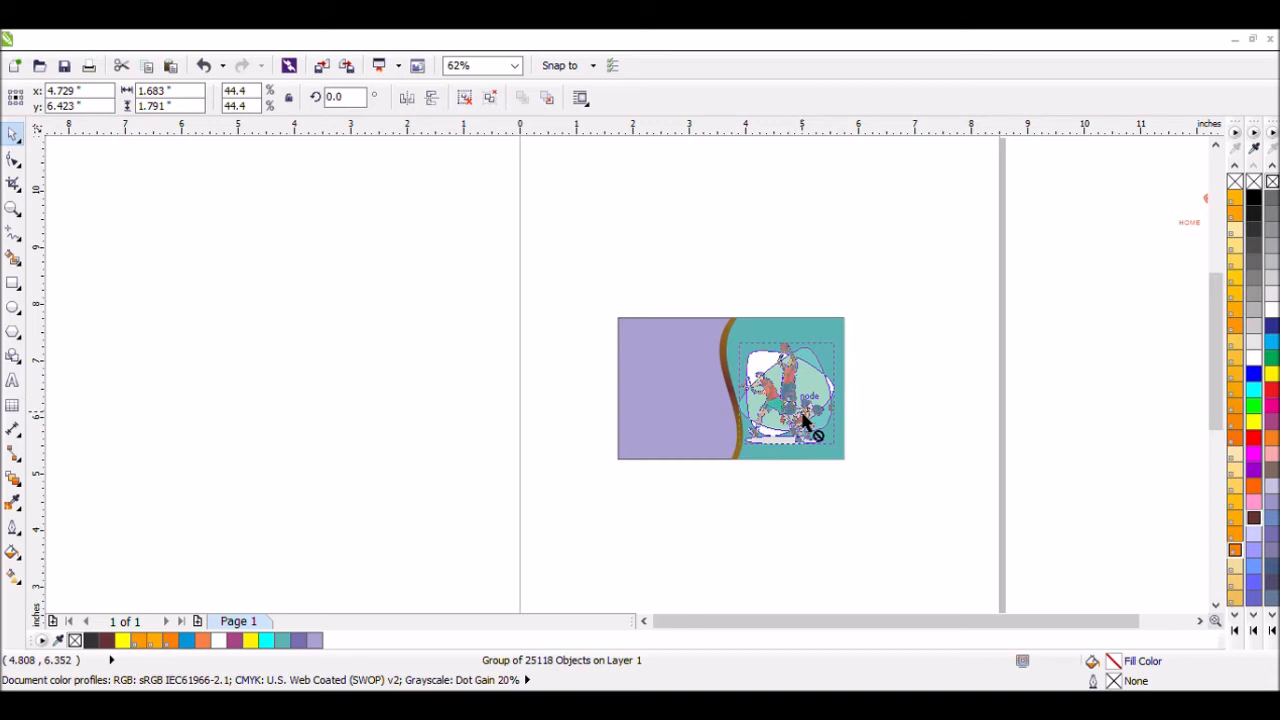
{"action": "left_click_drag", "start_coordinate": [804, 414], "coordinate": [804, 414]}
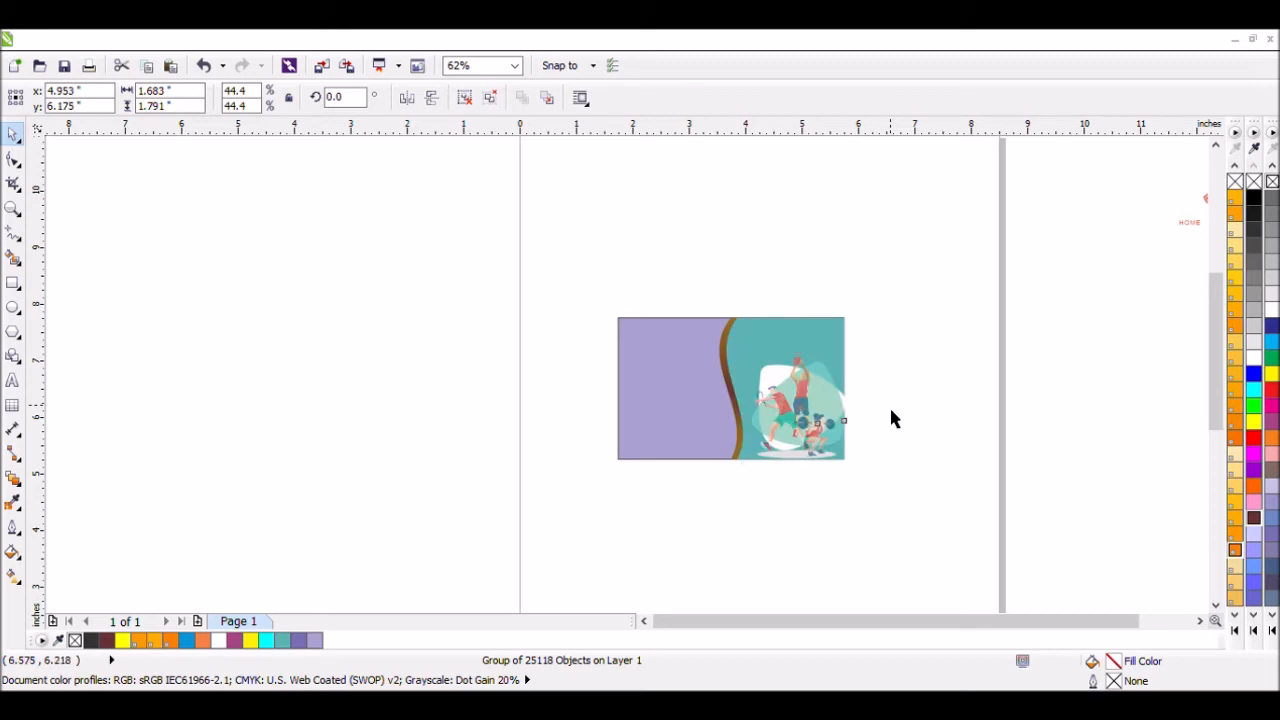
{"action": "left_click", "coordinate": [1048, 552]}
- Group the "MAKE YOURSELF A CHAMPION" text block beside the page and place a copy on the card's lavender area
{"action": "left_click", "coordinate": [1200, 621]}
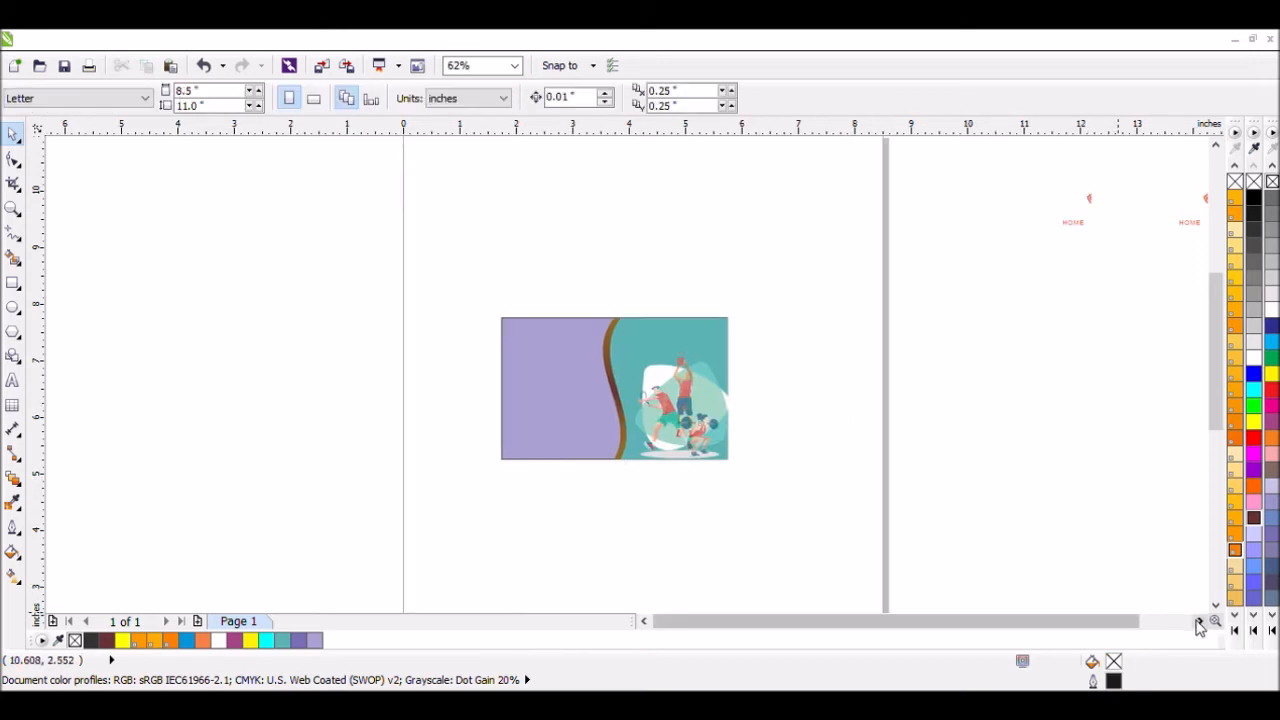
{"action": "left_click", "coordinate": [1200, 621]}
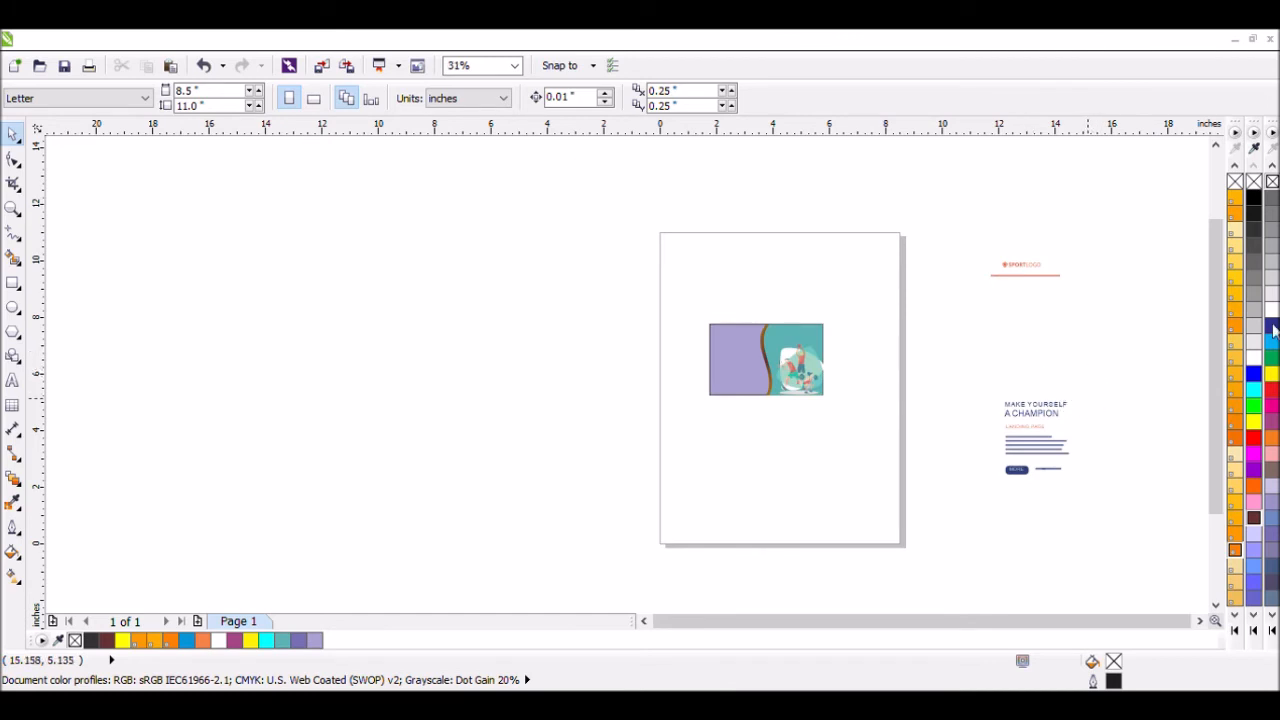
{"action": "left_click_drag", "start_coordinate": [1124, 362], "coordinate": [944, 468]}
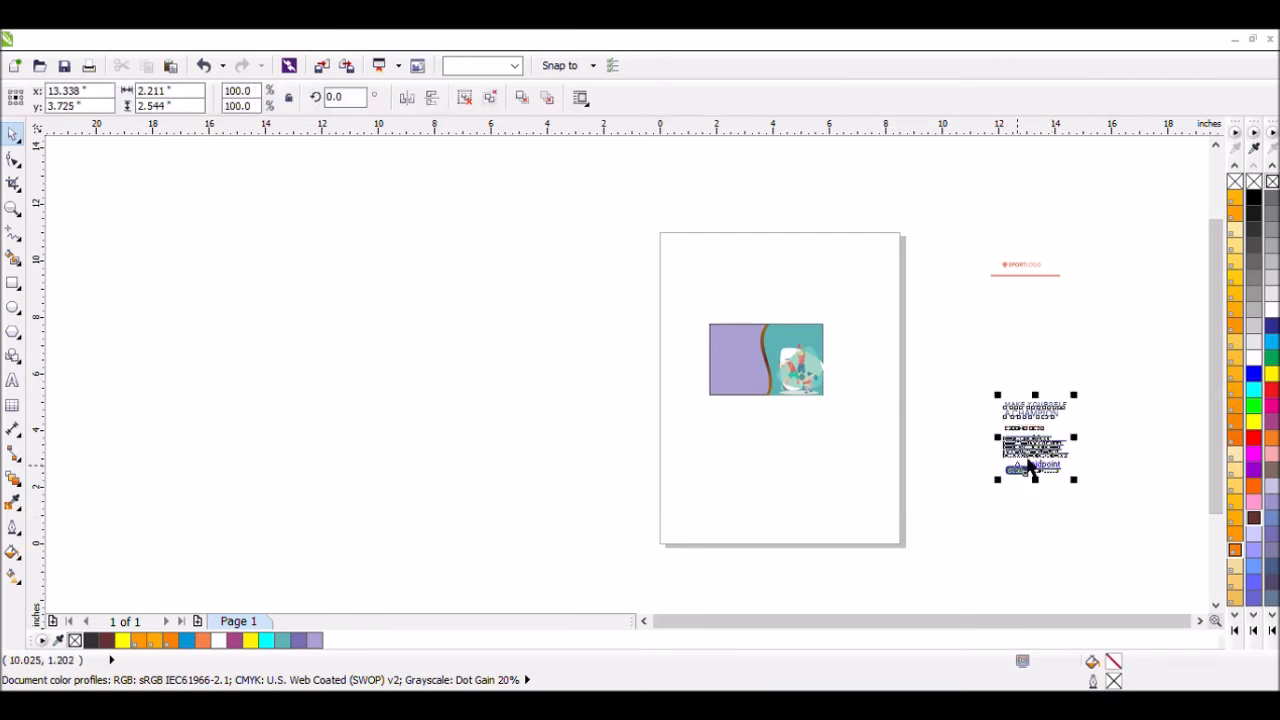
{"action": "key", "text": "ctrl+g"}
{"action": "left_click_drag", "start_coordinate": [1030, 466], "coordinate": [755, 384]}
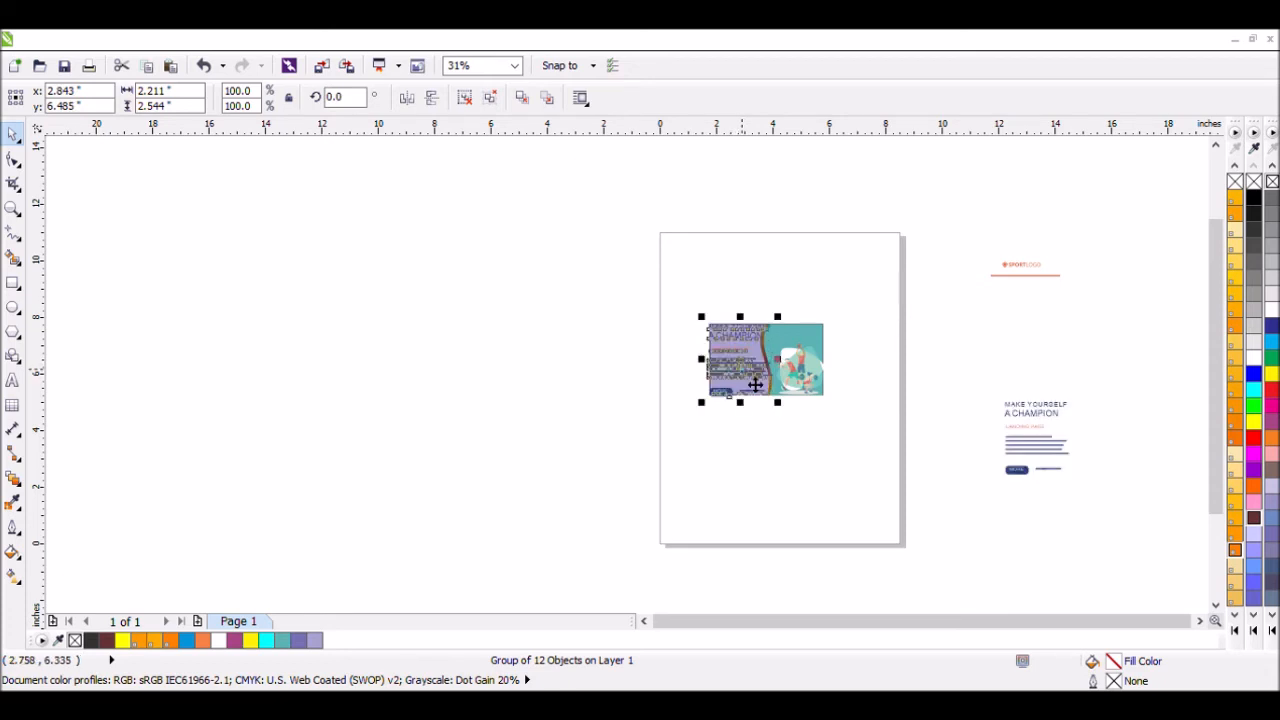
- Delete the original text block beside the page and move the SPORTLOGO and its navigation line just above the card
{"action": "left_click_drag", "start_coordinate": [1109, 374], "coordinate": [980, 519]}
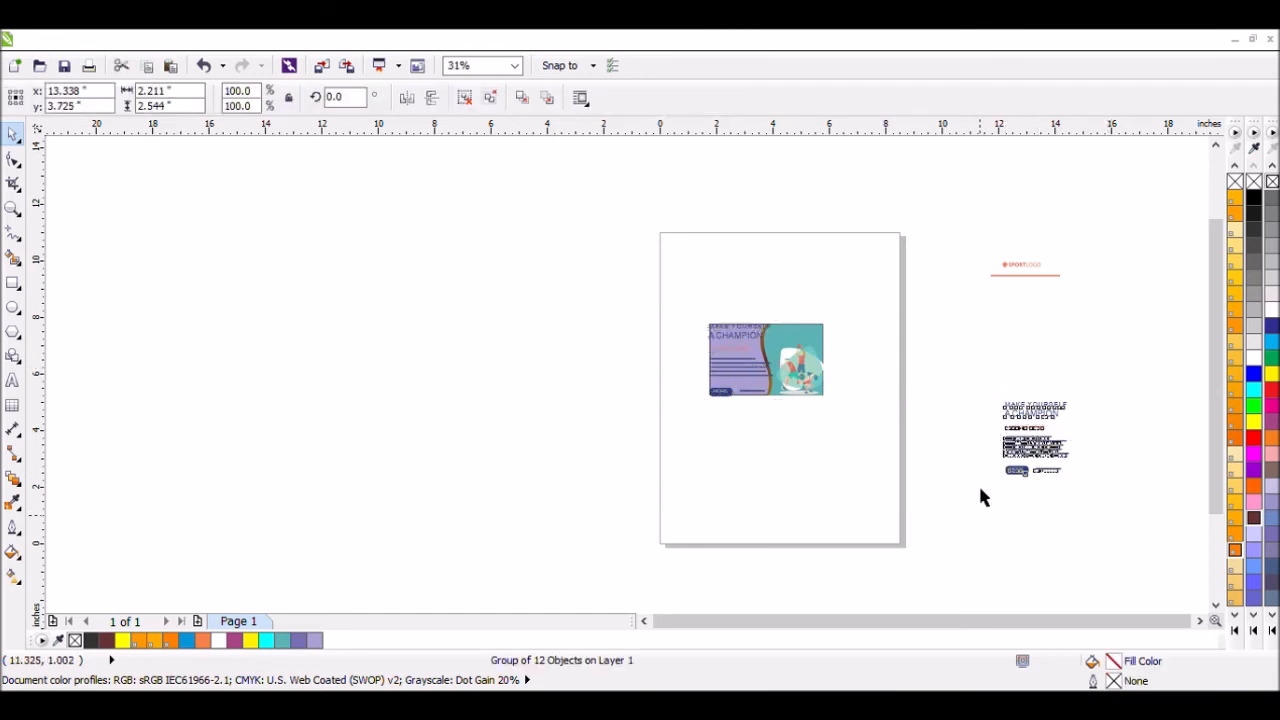
{"action": "key", "text": "Delete"}
{"action": "left_click_drag", "start_coordinate": [1094, 245], "coordinate": [980, 328]}
{"action": "left_click_drag", "start_coordinate": [1038, 291], "coordinate": [824, 325]}
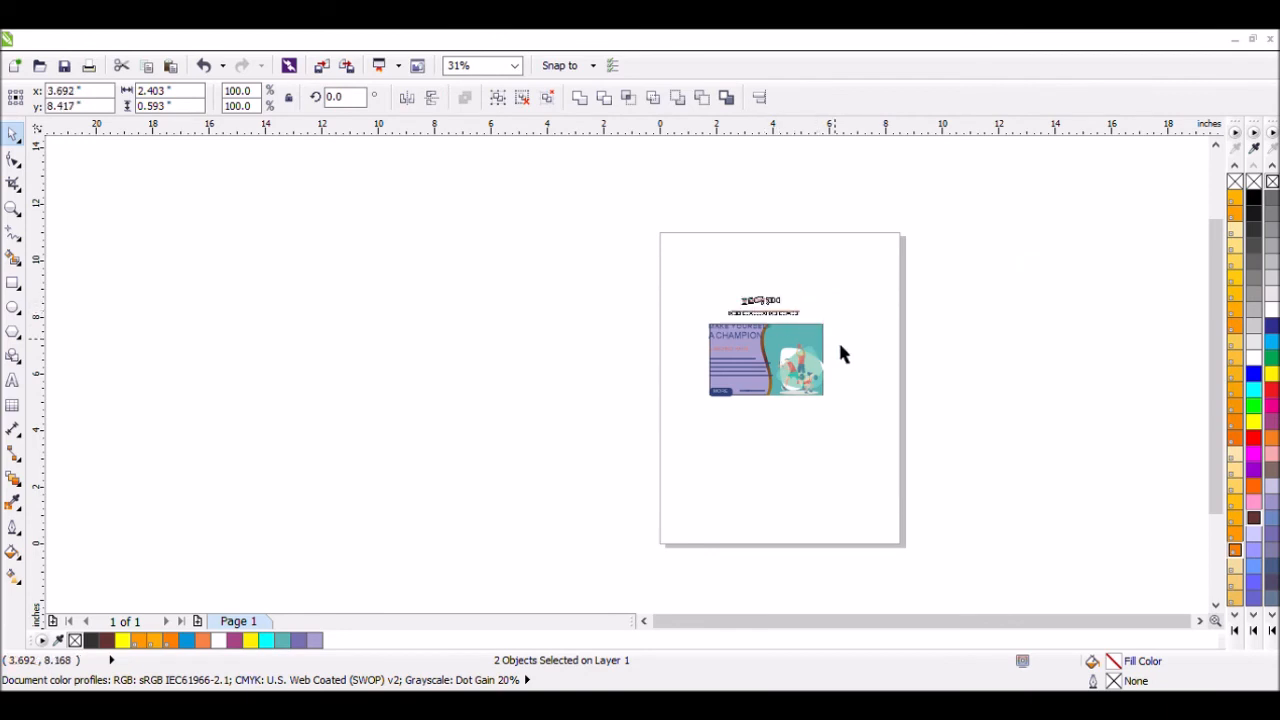
- Scale the text group on the lavender area to about 2.08 inches high and narrow it to about 1.53 inches wide
{"action": "left_click", "coordinate": [12, 208]}
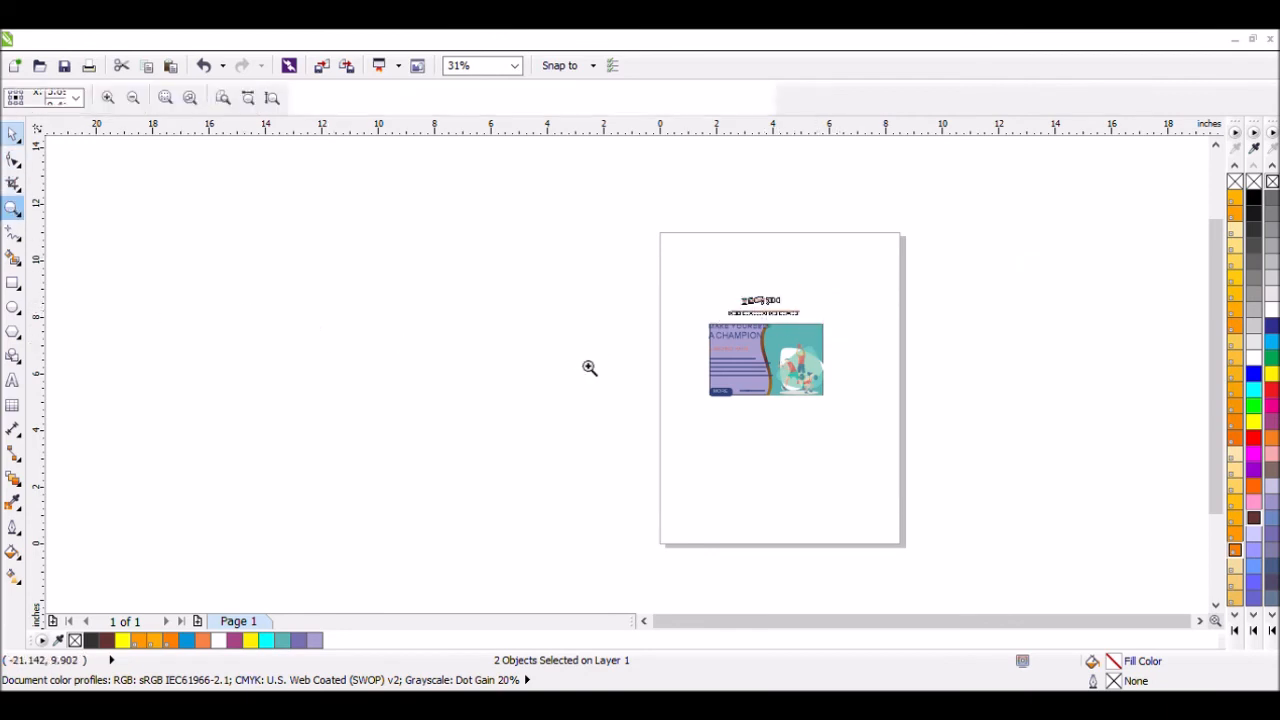
{"action": "left_click_drag", "start_coordinate": [638, 300], "coordinate": [860, 429]}
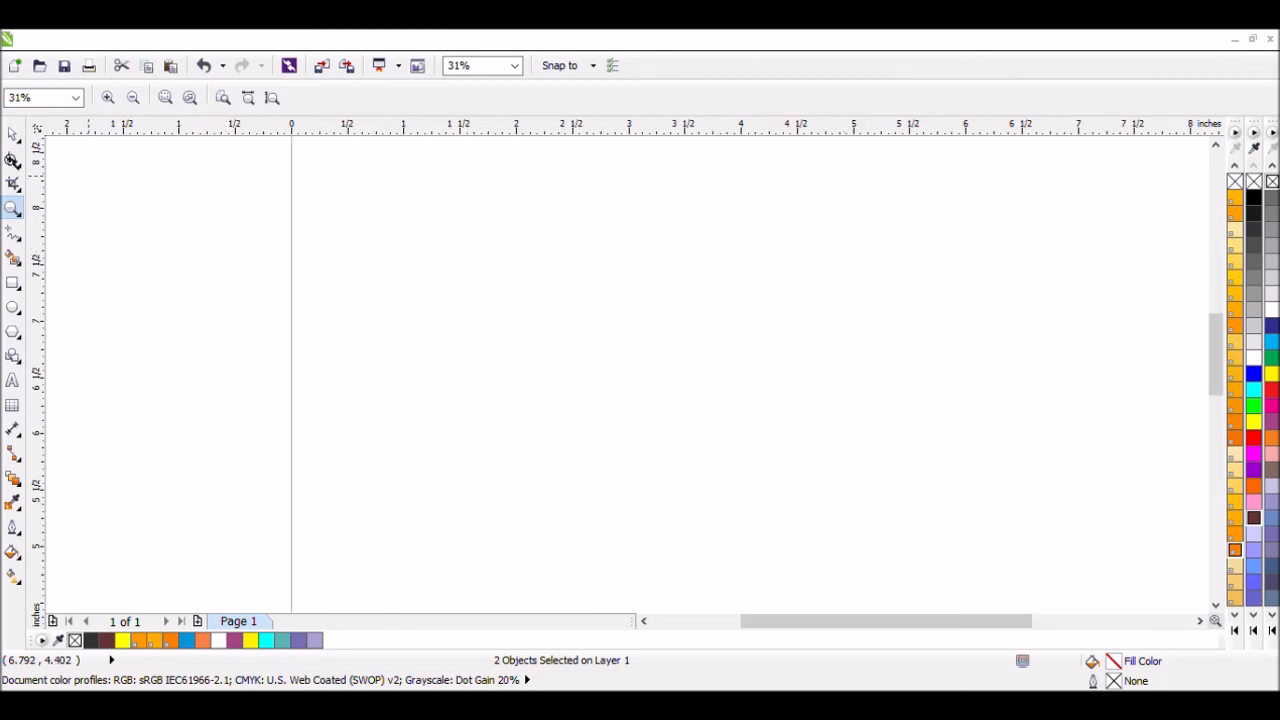
{"action": "left_click", "coordinate": [12, 134]}
{"action": "left_click", "coordinate": [478, 262]}
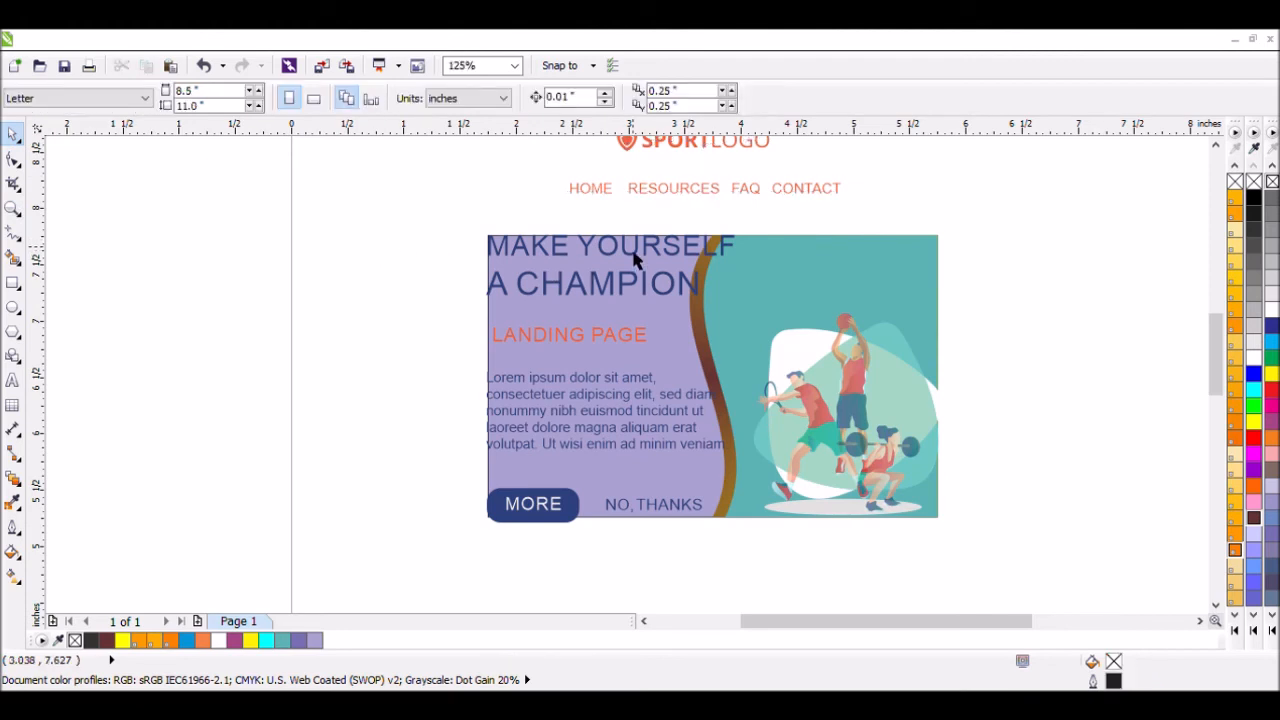
{"action": "left_click", "coordinate": [636, 263]}
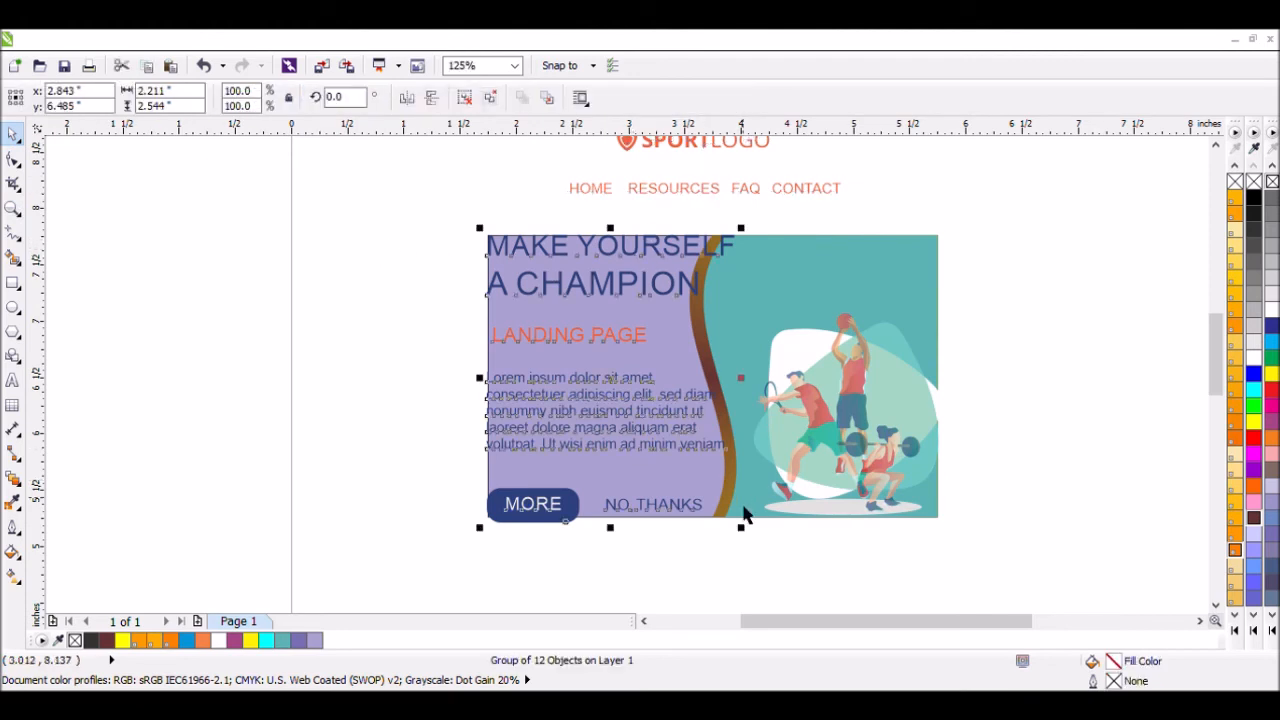
{"action": "mouse_move", "coordinate": [742, 528]}
{"action": "left_mouse_down"}
{"action": "mouse_move", "coordinate": [754, 543]}
{"action": "mouse_move", "coordinate": [728, 542]}
{"action": "left_mouse_up"}
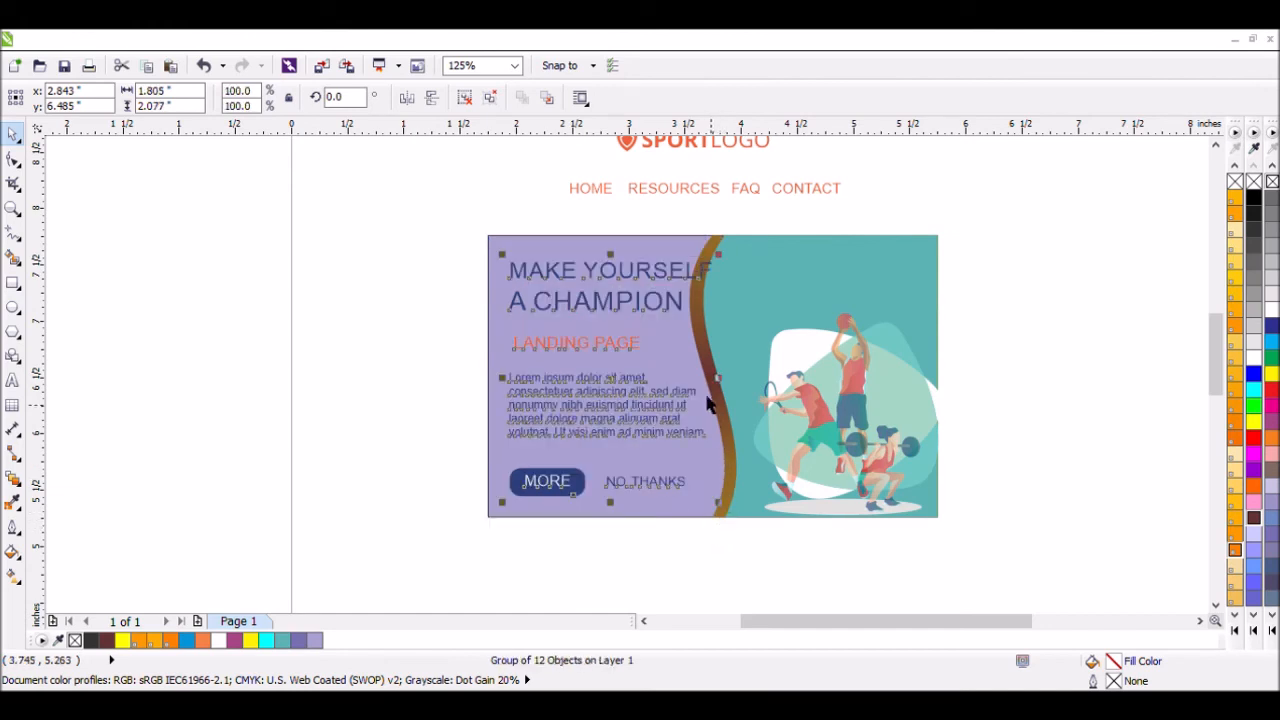
{"action": "left_click_drag", "start_coordinate": [728, 397], "coordinate": [701, 399]}
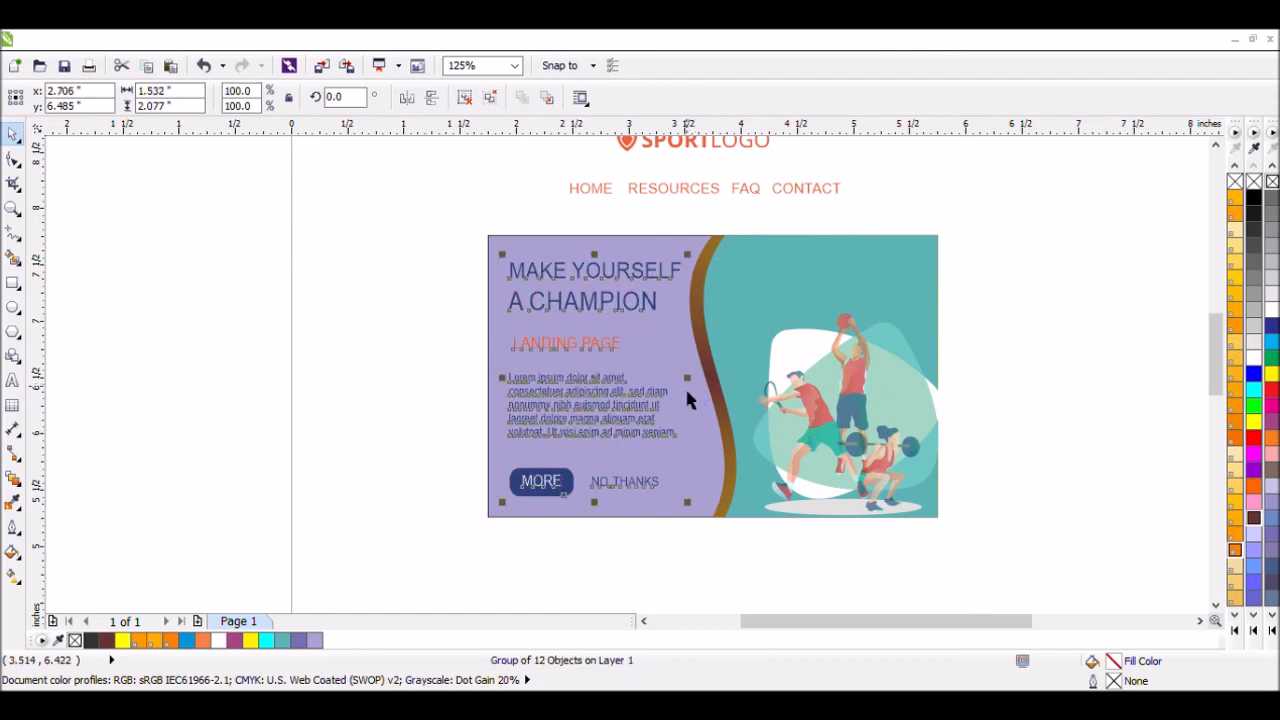
{"action": "left_click", "coordinate": [445, 396]}
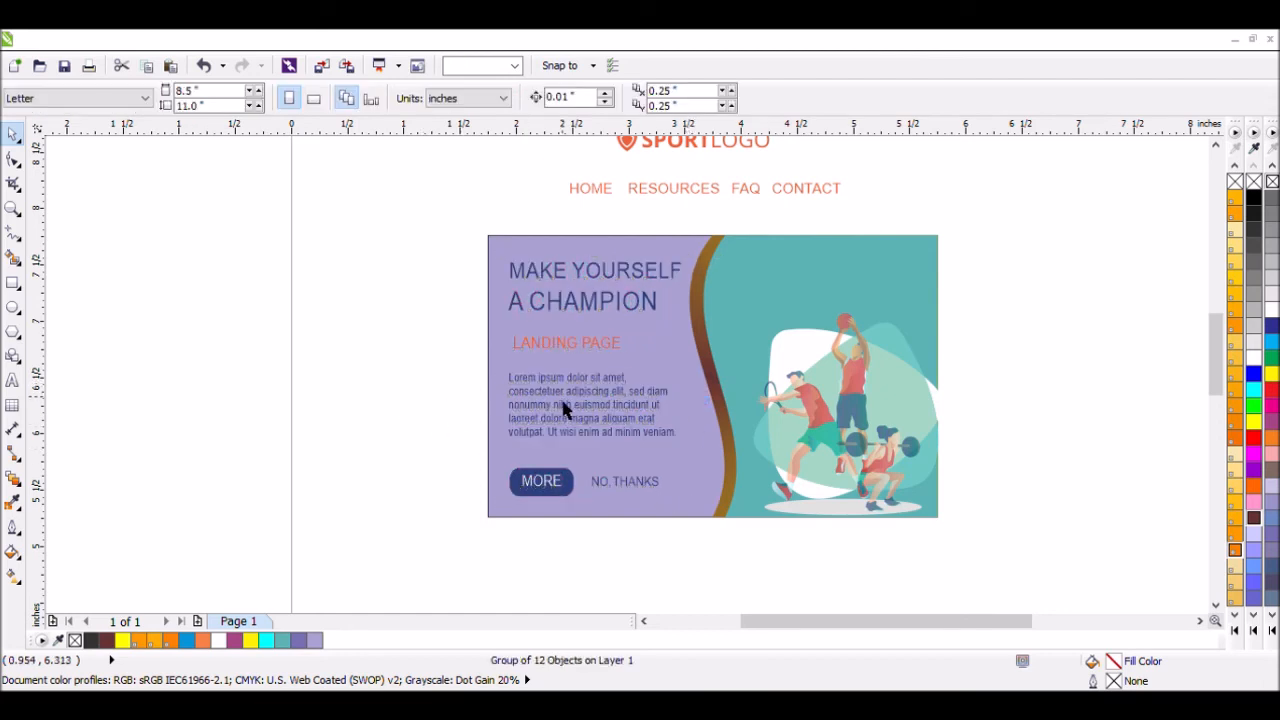
- Ungroup the text block on the card and fill the "MAKE YOURSELF A CHAMPION" heading with white
{"action": "left_click", "coordinate": [601, 438]}
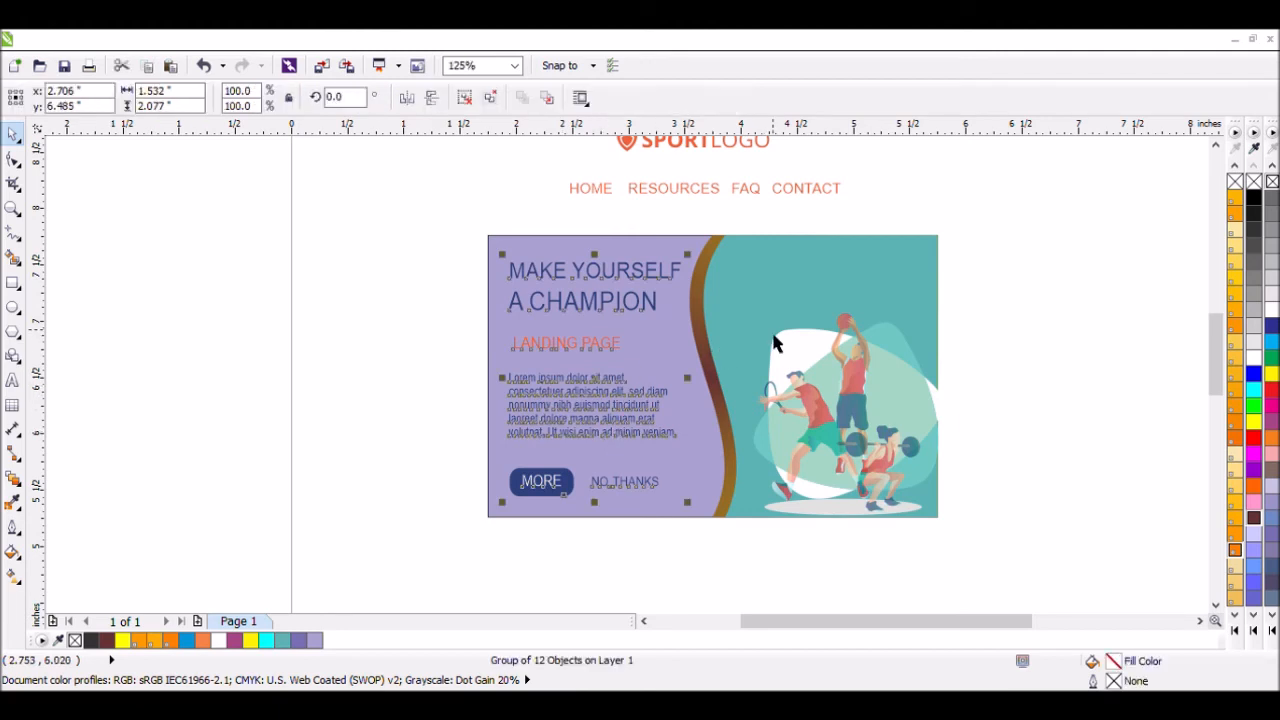
{"action": "left_click_drag", "start_coordinate": [458, 173], "coordinate": [636, 302]}
{"action": "left_click_drag", "start_coordinate": [467, 224], "coordinate": [720, 337]}
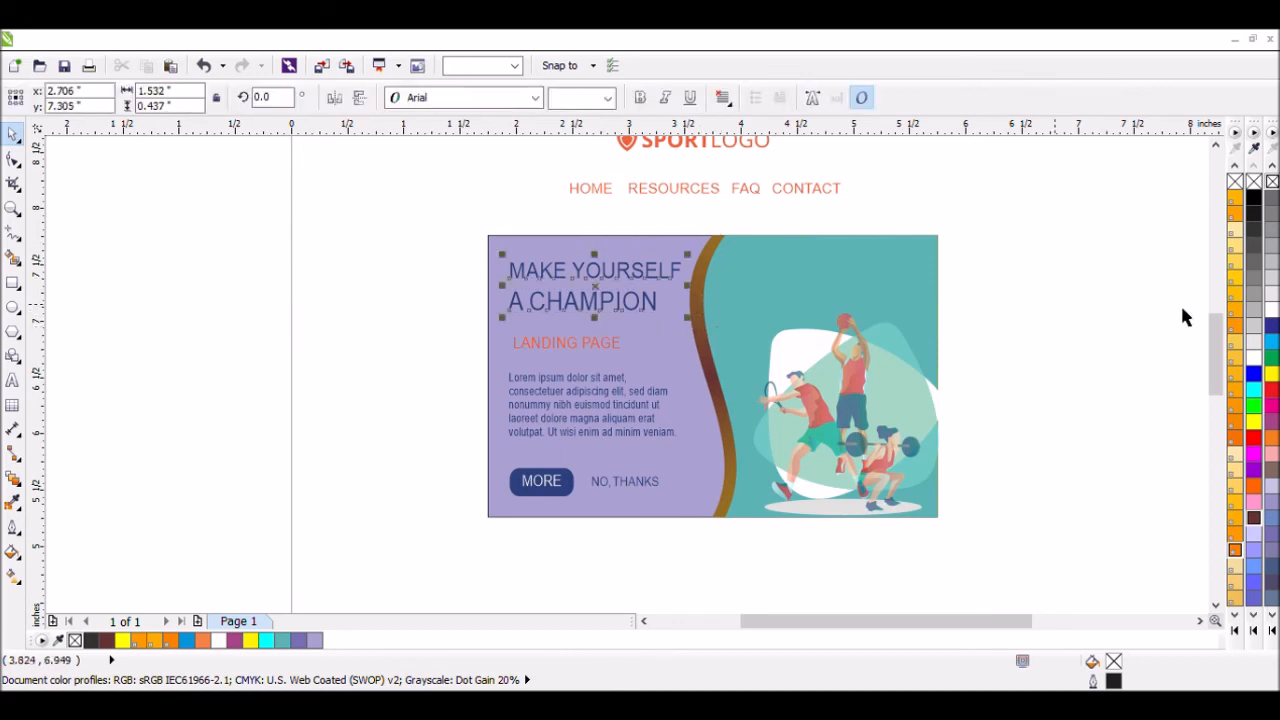
- Fill the "LANDING PAGE" line with yellow and the lorem ipsum paragraph with red
{"action": "left_click_drag", "start_coordinate": [451, 323], "coordinate": [655, 372]}
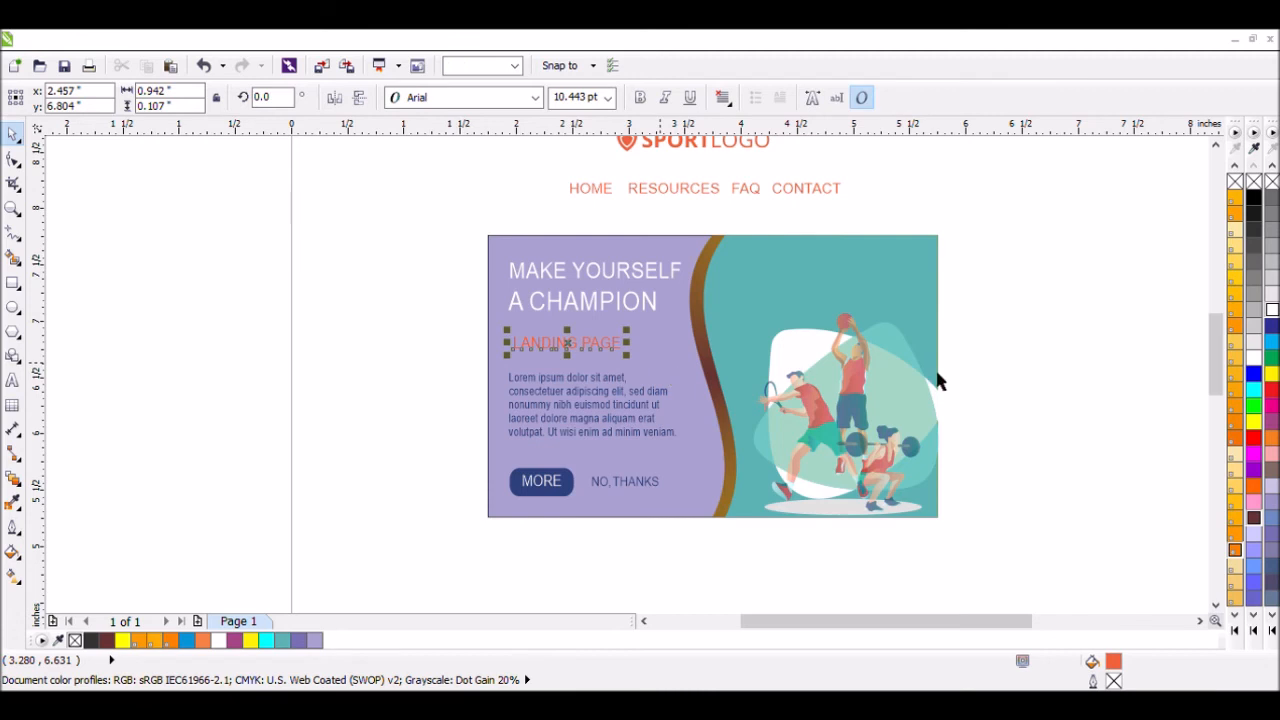
{"action": "left_click", "coordinate": [1271, 374]}
{"action": "left_click_drag", "start_coordinate": [406, 354], "coordinate": [705, 452]}
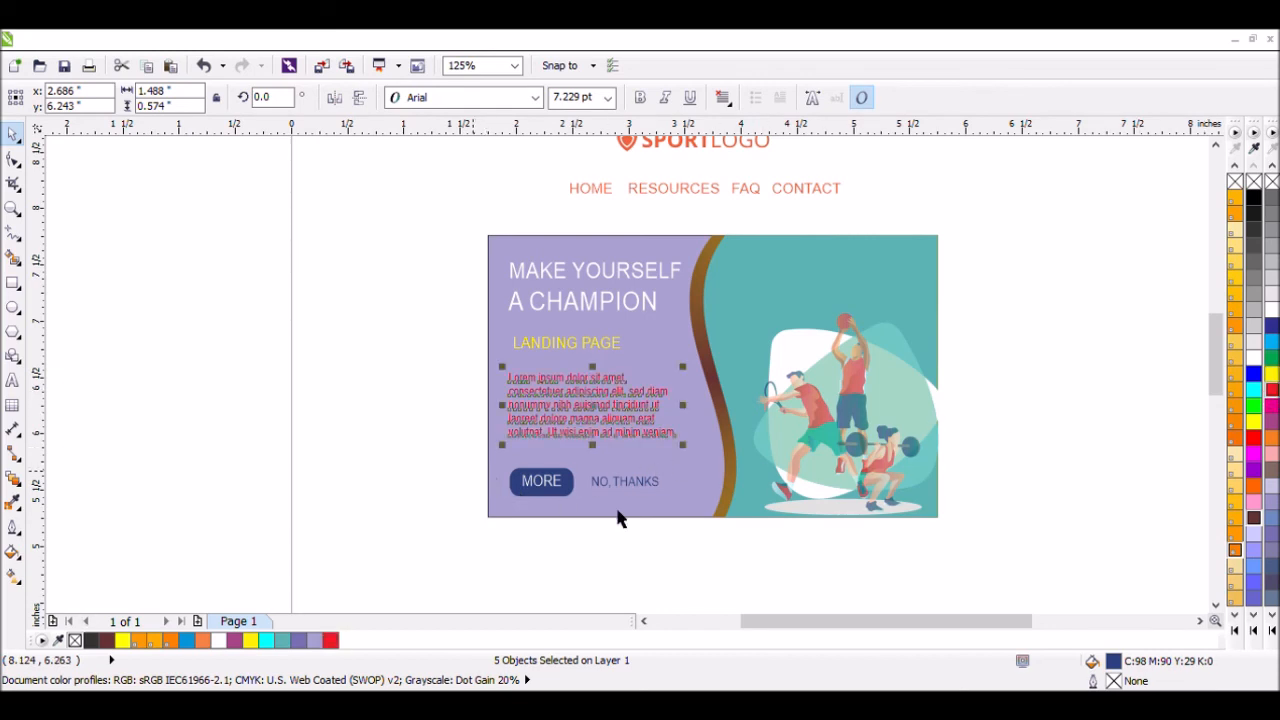
- Fill the word "THANKS" beside the MORE button with white
{"action": "left_click", "coordinate": [637, 485]}
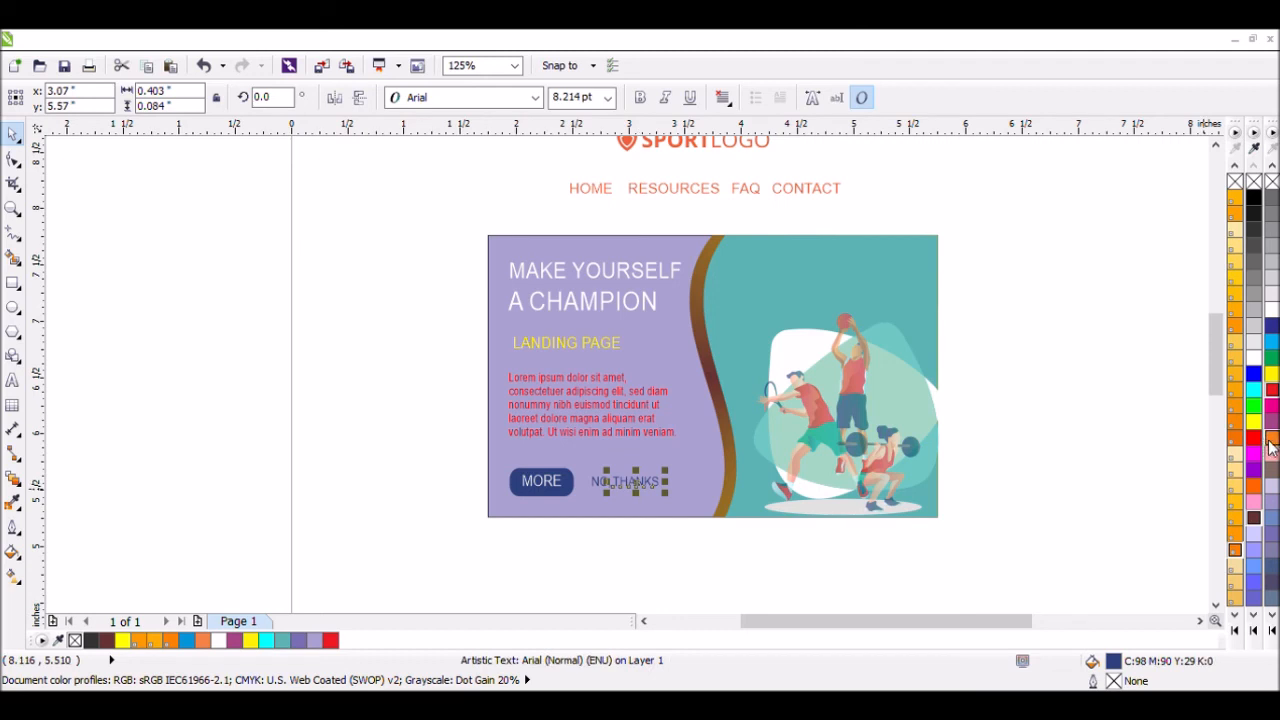
{"action": "left_click", "coordinate": [1271, 310]}
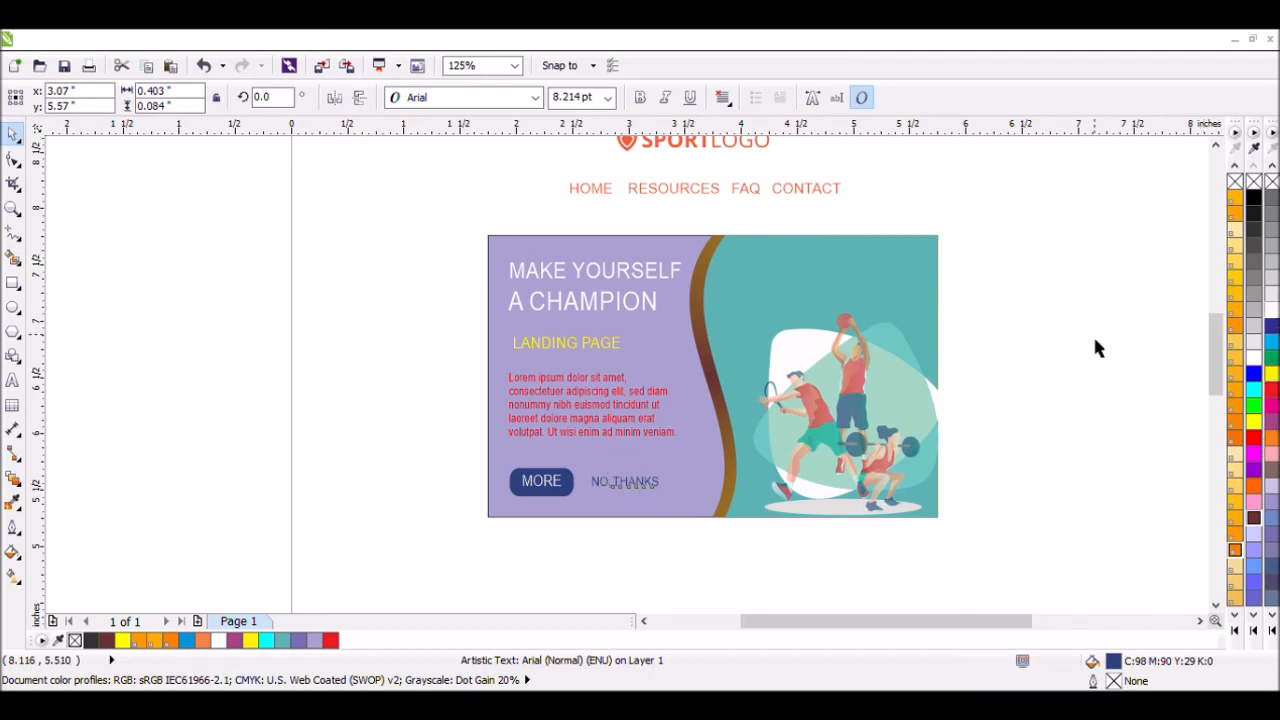
- Place an enlarged copy of the SPORTLOGO at the top of the teal panel
{"action": "left_click", "coordinate": [740, 158]}
{"action": "left_click_drag", "start_coordinate": [740, 160], "coordinate": [930, 295]}
{"action": "right_click", "coordinate": [857, 273]}
- Copy the HOME, RESOURCES, FAQ, CONTACT line onto the teal panel, scale it to about 1.56 inches wide and place it under the logo
{"action": "left_click", "coordinate": [748, 196]}
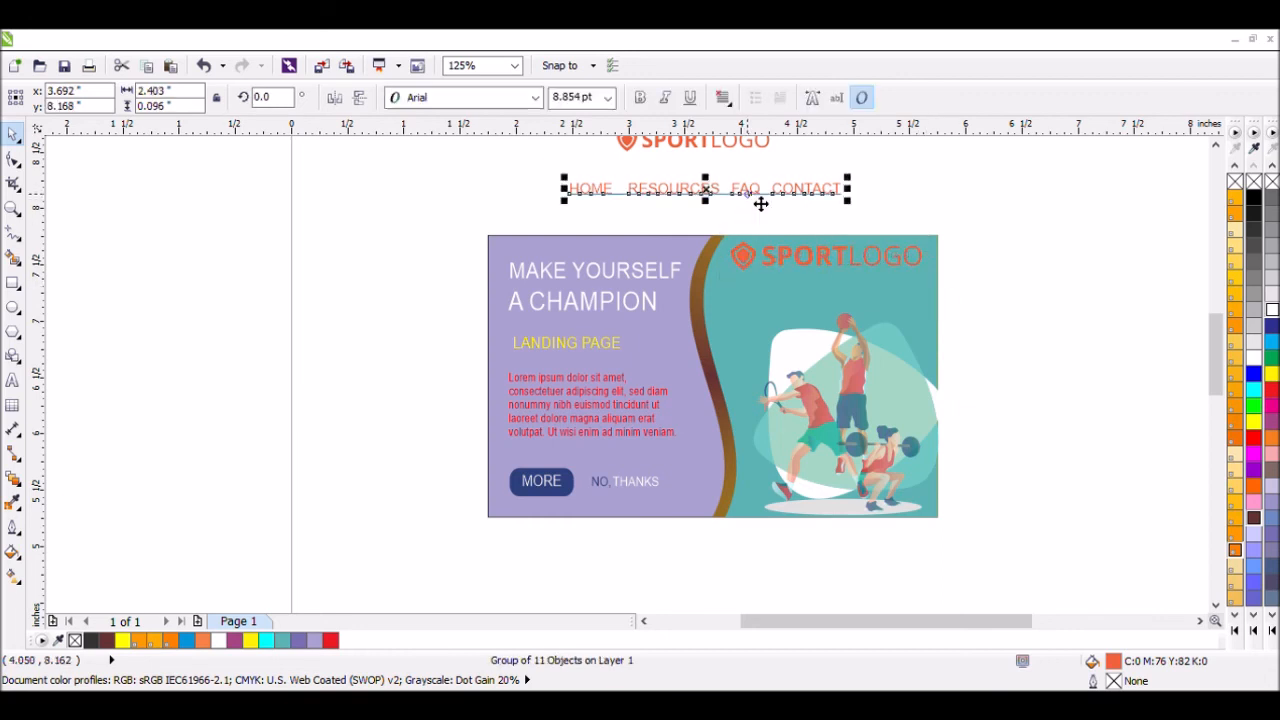
{"action": "left_click_drag", "start_coordinate": [754, 203], "coordinate": [873, 314]}
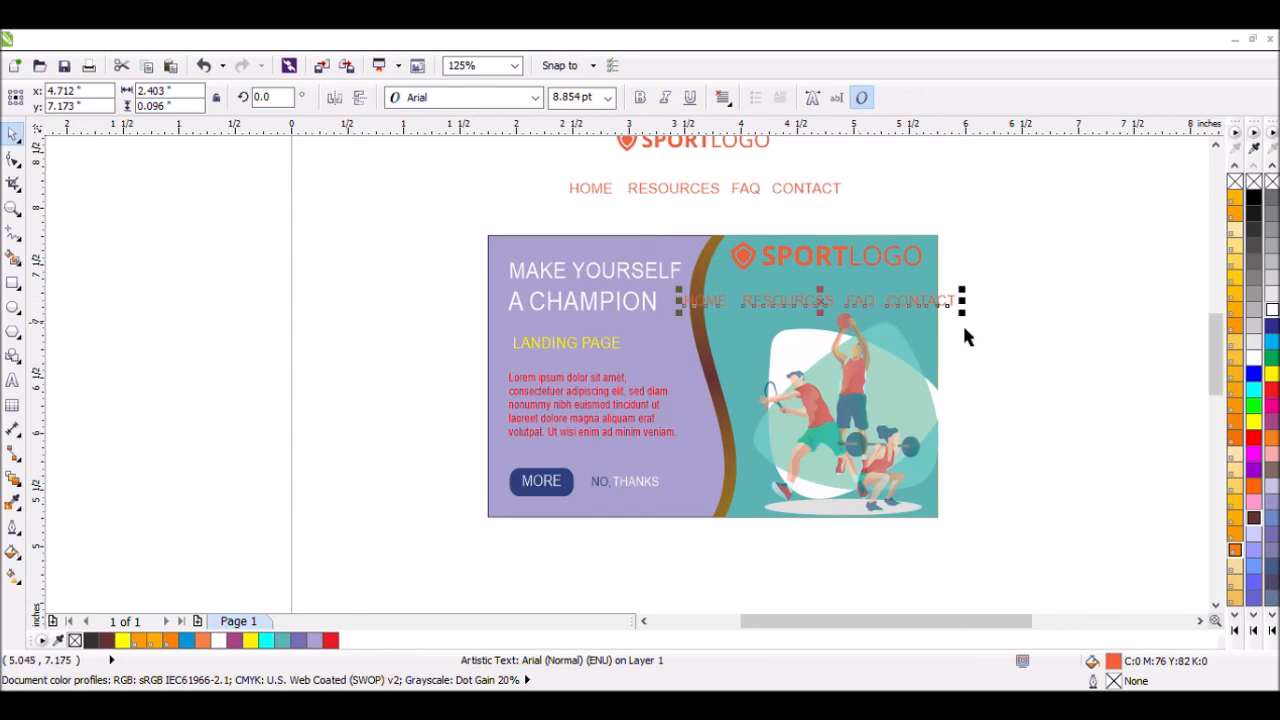
{"action": "left_click_drag", "start_coordinate": [962, 326], "coordinate": [949, 323]}
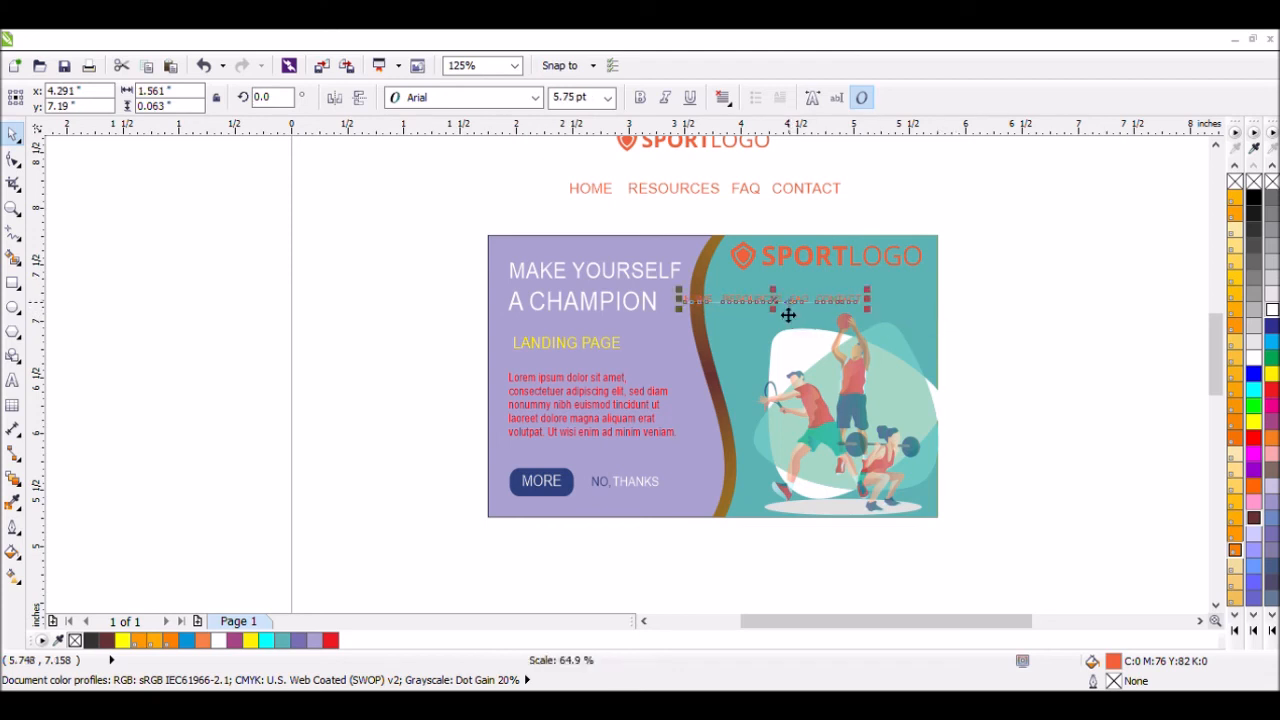
{"action": "left_click_drag", "start_coordinate": [809, 314], "coordinate": [852, 308]}
- Delete the leftover navigation line and SPORTLOGO above the card
{"action": "left_click", "coordinate": [767, 188]}
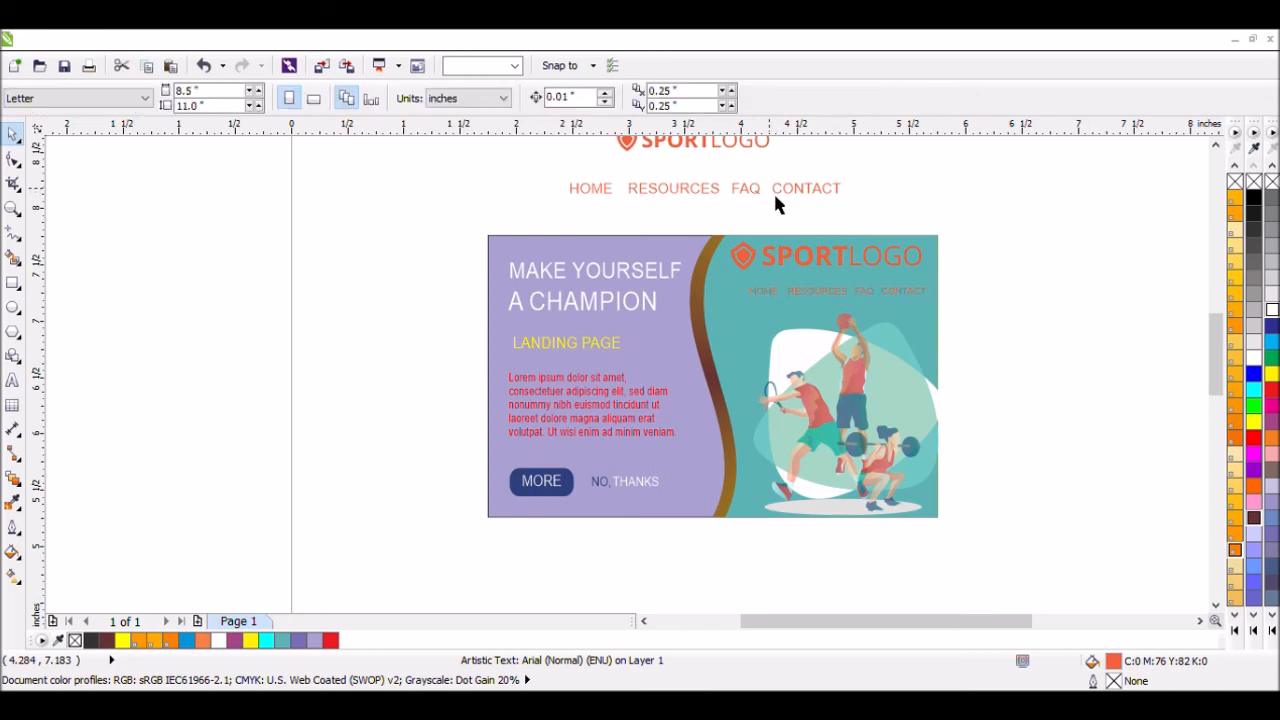
{"action": "left_click", "coordinate": [774, 191]}
{"action": "key", "text": "Delete"}
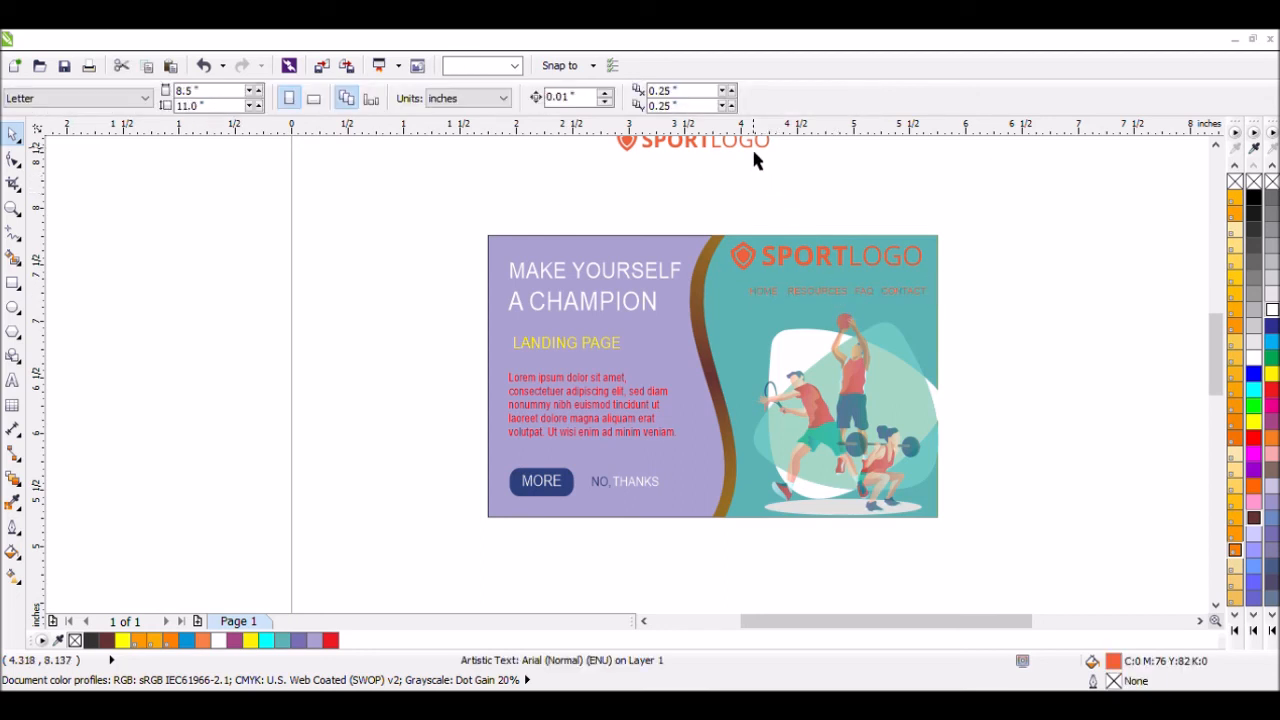
{"action": "left_click", "coordinate": [752, 147]}
{"action": "key", "text": "Delete"}
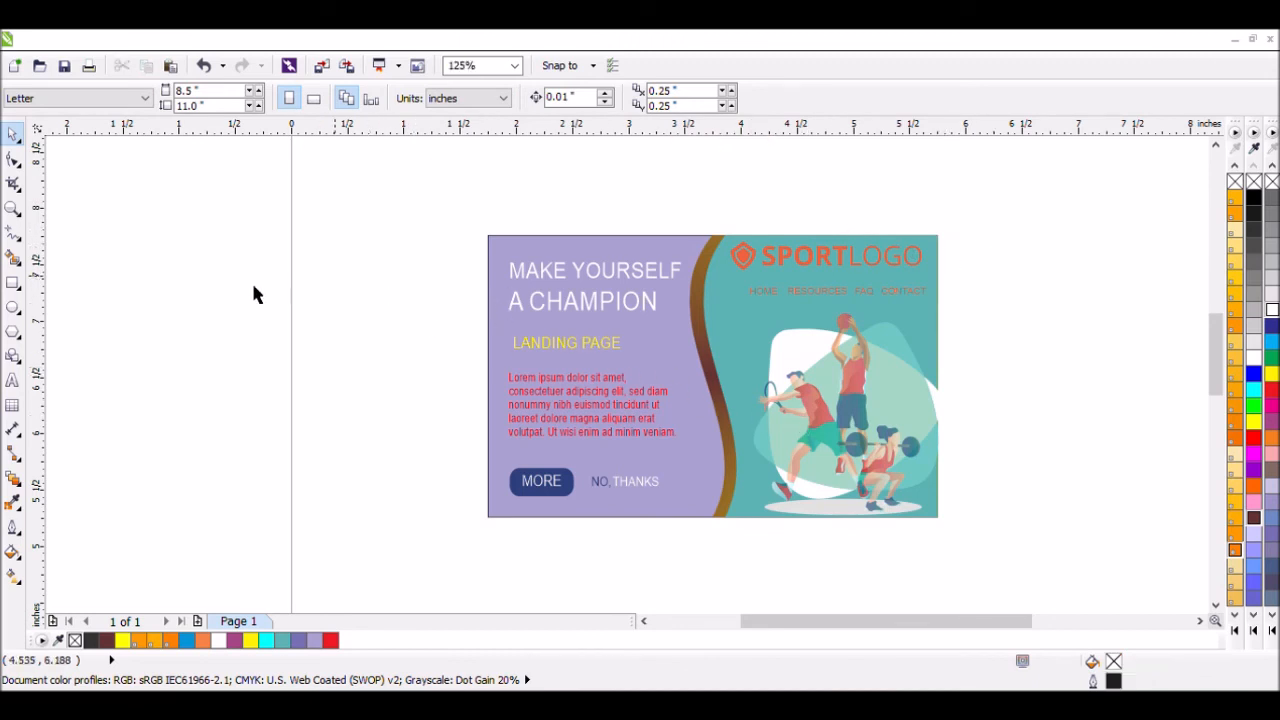
{"action": "left_click", "coordinate": [13, 207]}
{"action": "left_click_drag", "start_coordinate": [433, 222], "coordinate": [981, 562]}
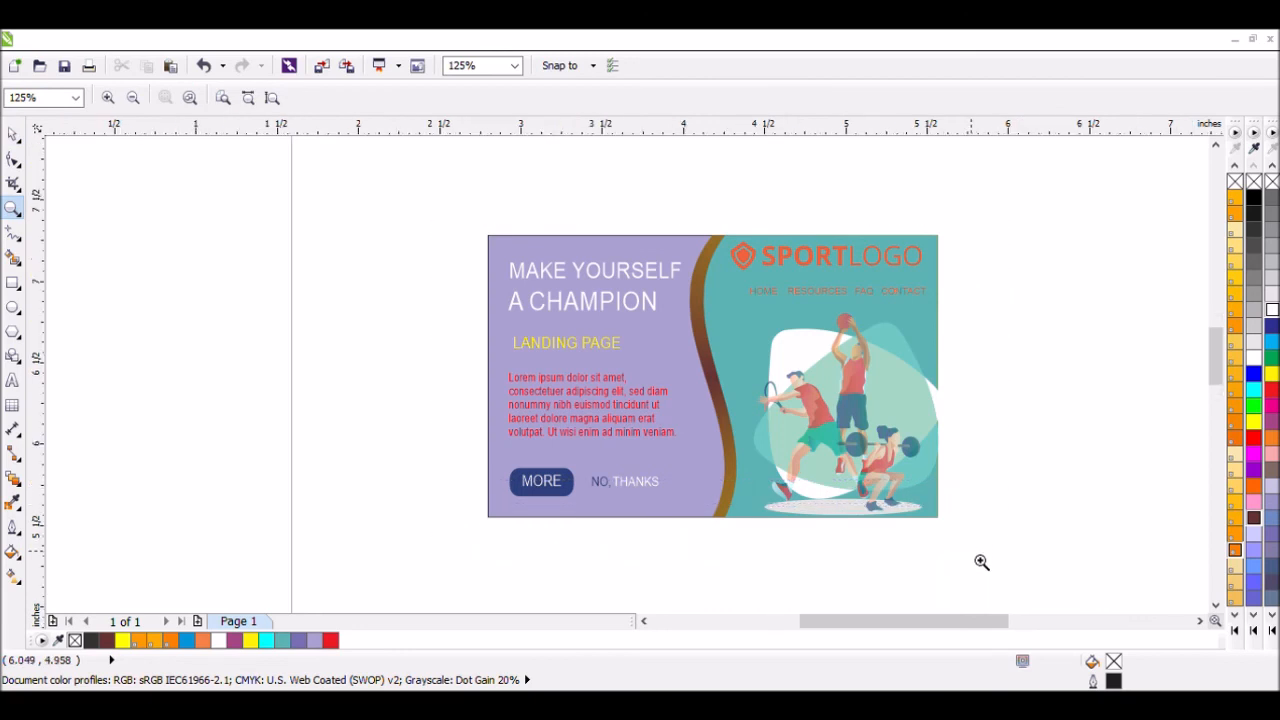